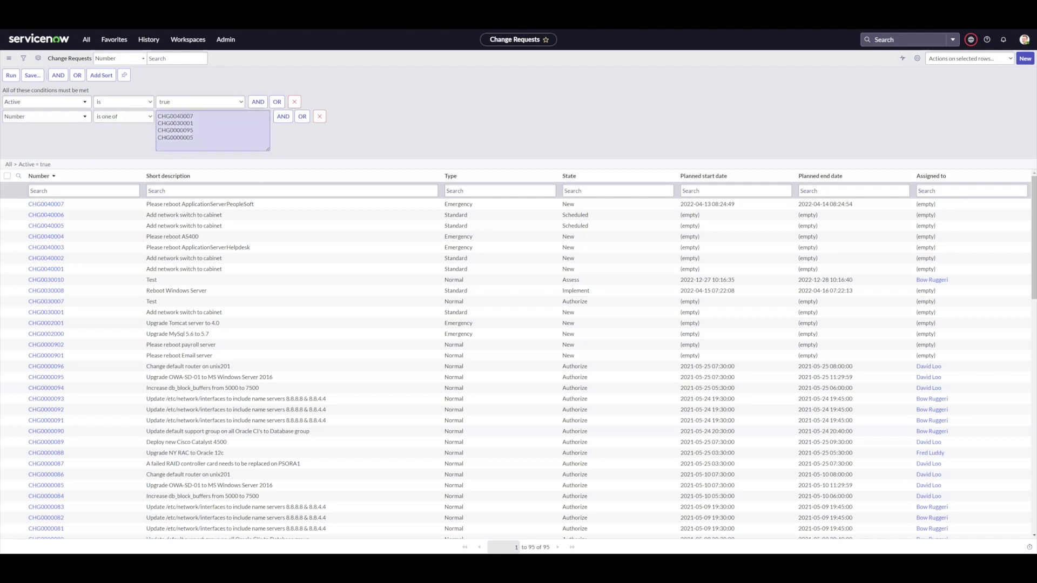
- Run the four-record filter, then change the second condition's field to State
left_click(11, 76)
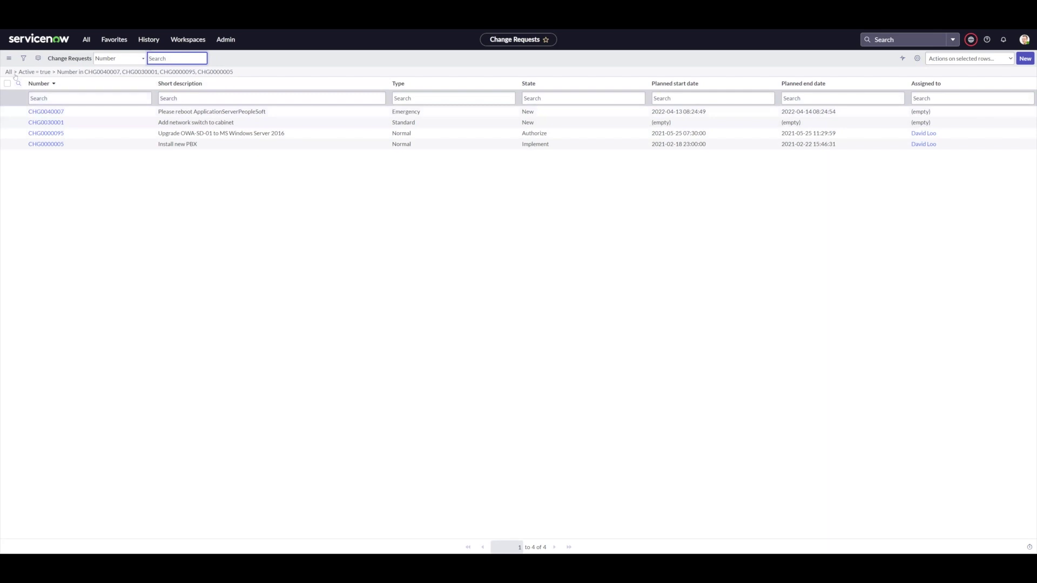
left_click(24, 59)
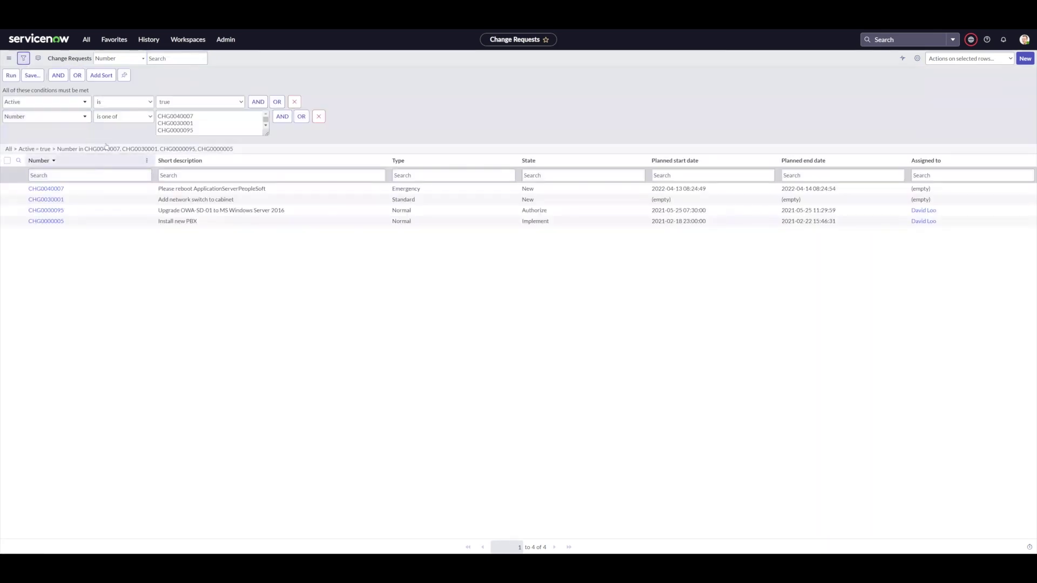
left_click(86, 116)
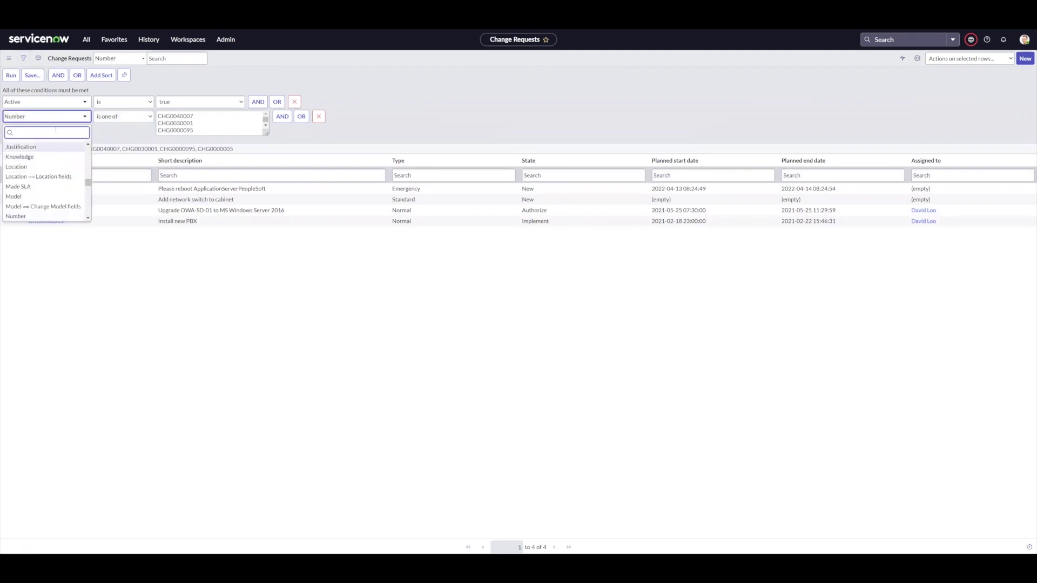
type("state")
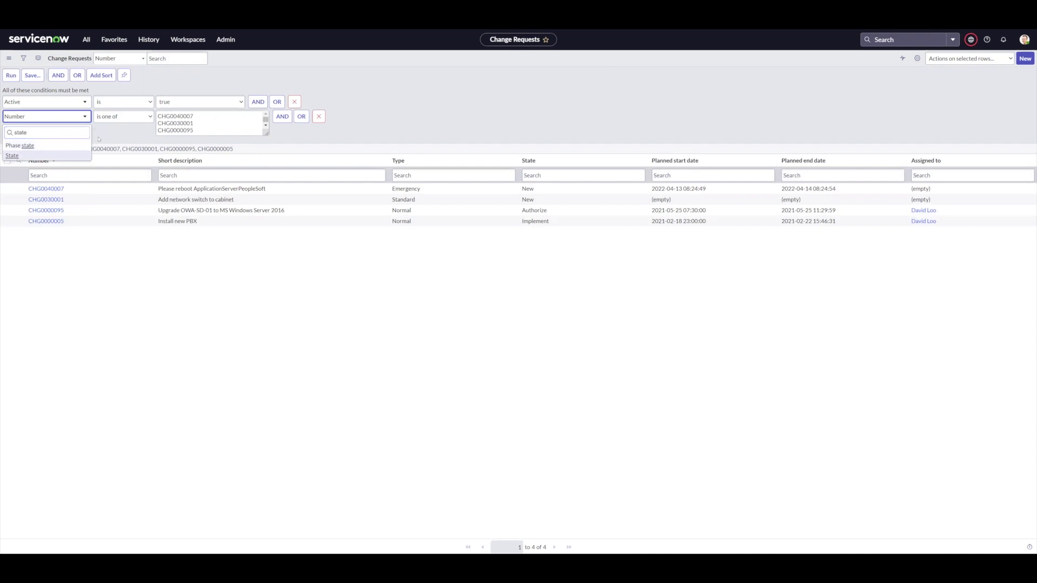
key("Return")
- Set State to 'is one of' Assess and Authorize and run the filter
left_click(143, 117)
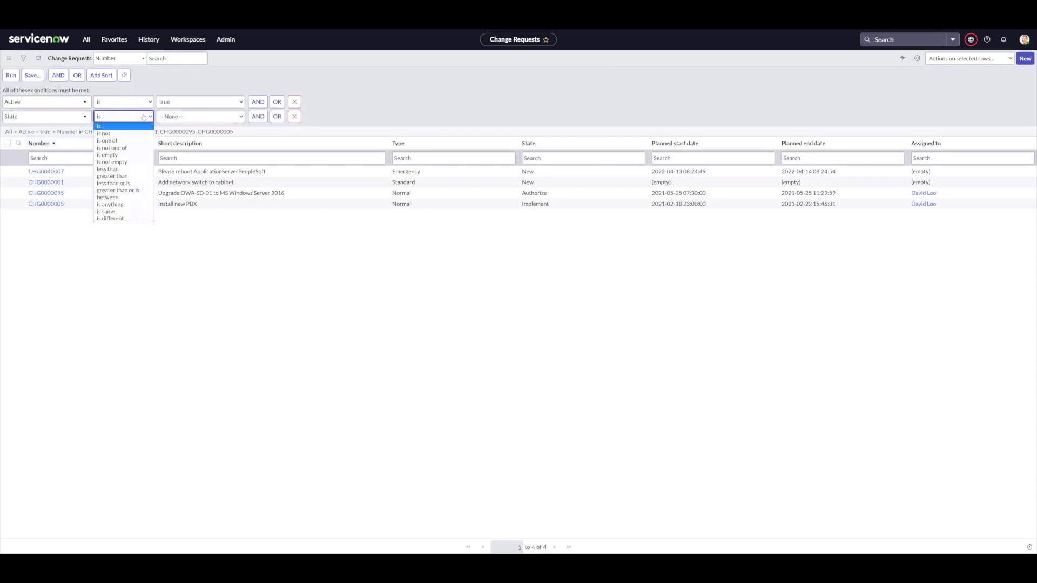
left_click(108, 140)
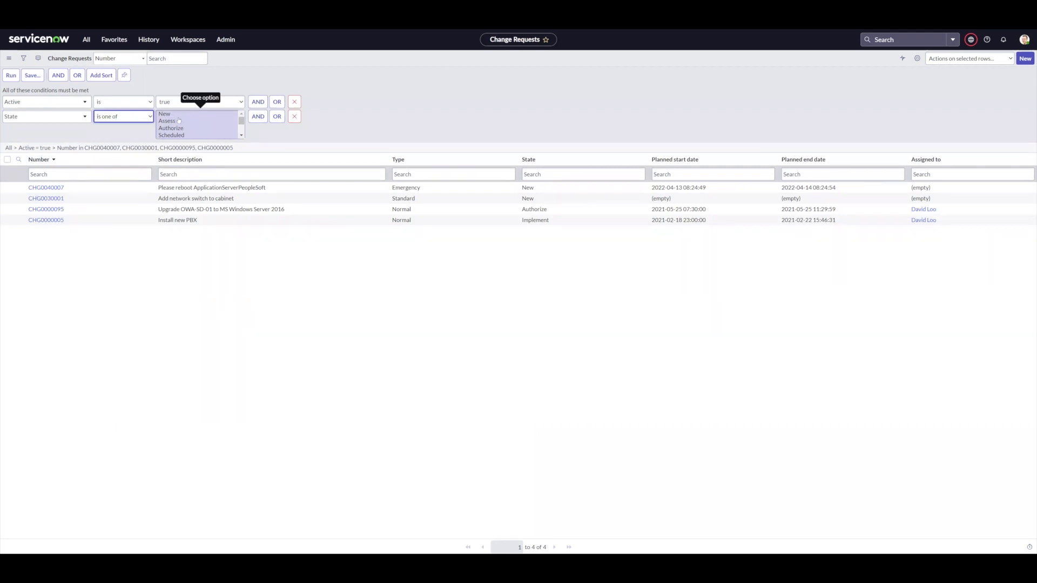
left_click(176, 121)
left_click(177, 129, "ctrl")
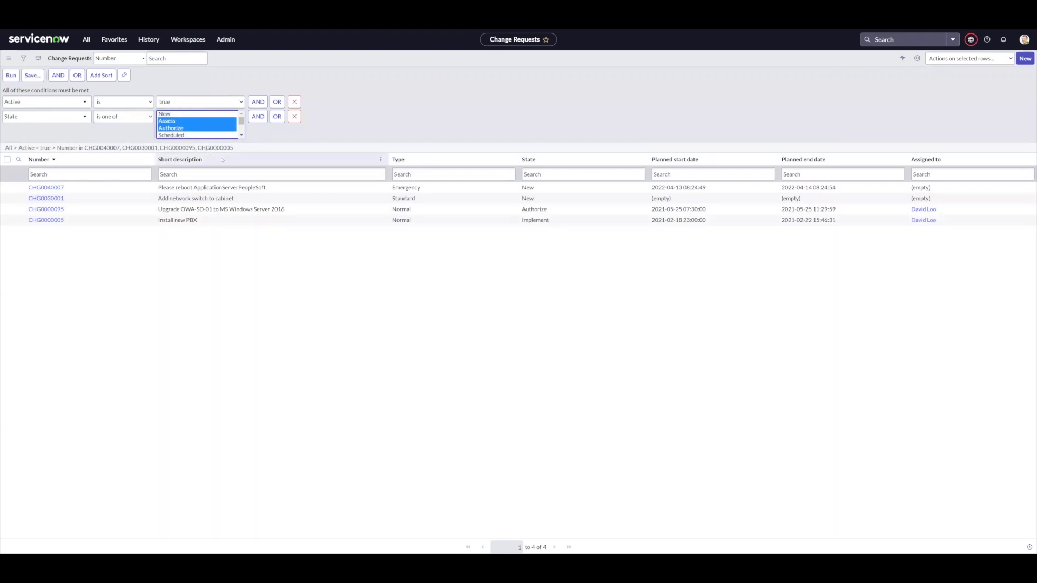
left_click(12, 75)
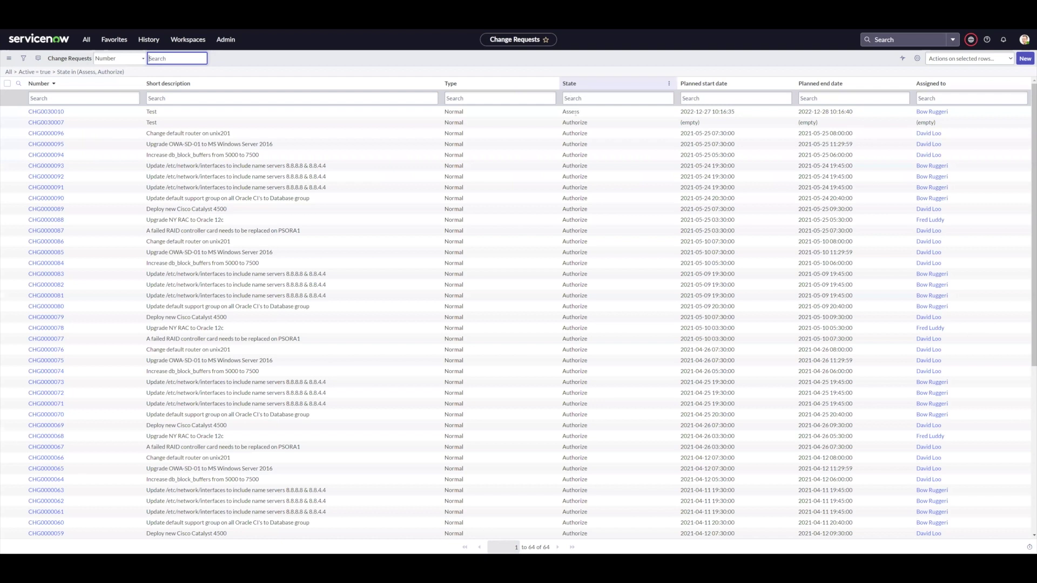
- Sort the 64 results by State, then clear all conditions via the All breadcrumb
left_click(668, 84)
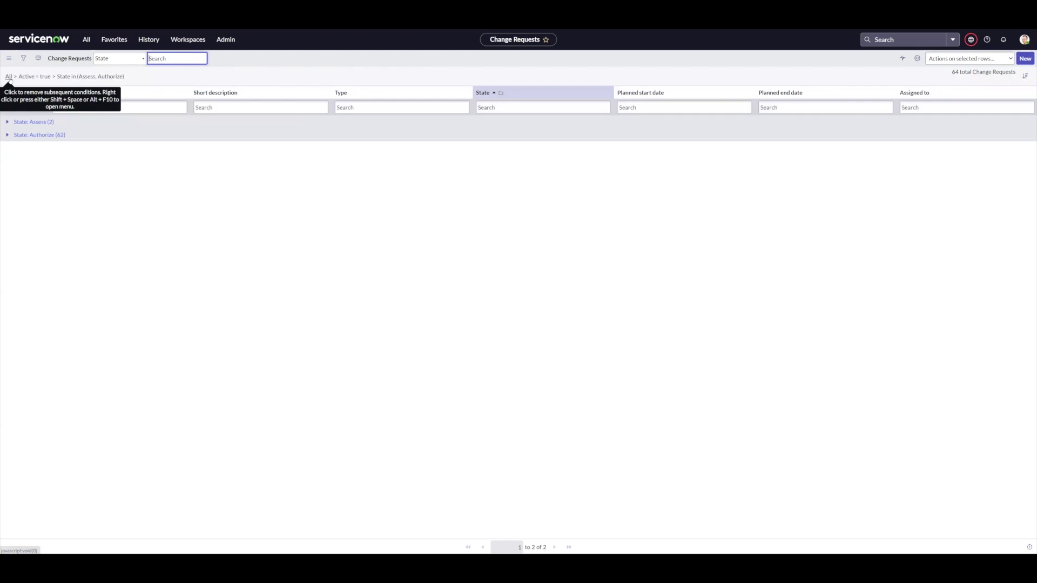
left_click(8, 78)
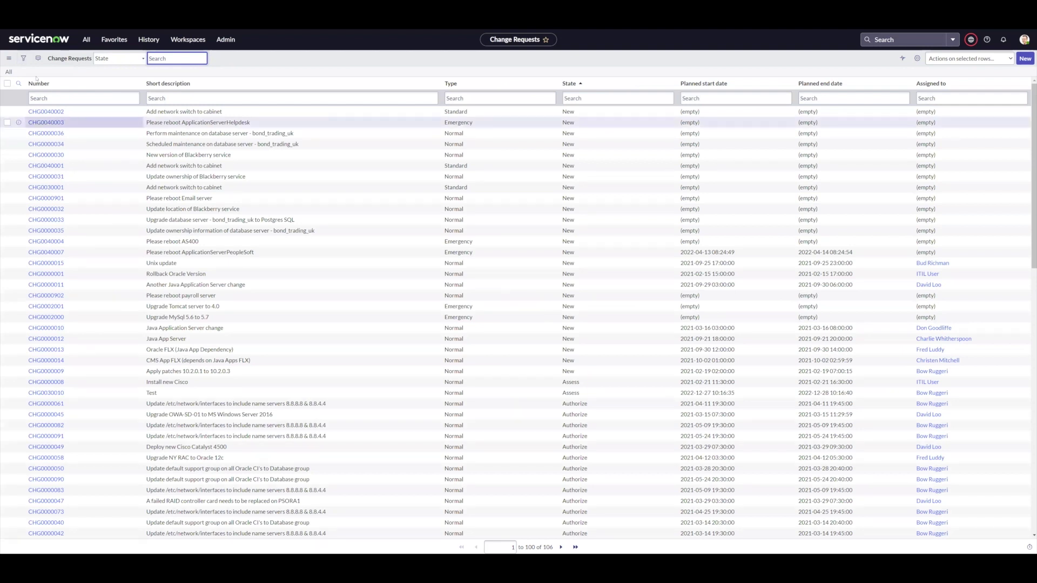
- Set the first condition to Active is true and add a Planned start date condition
left_click(24, 58)
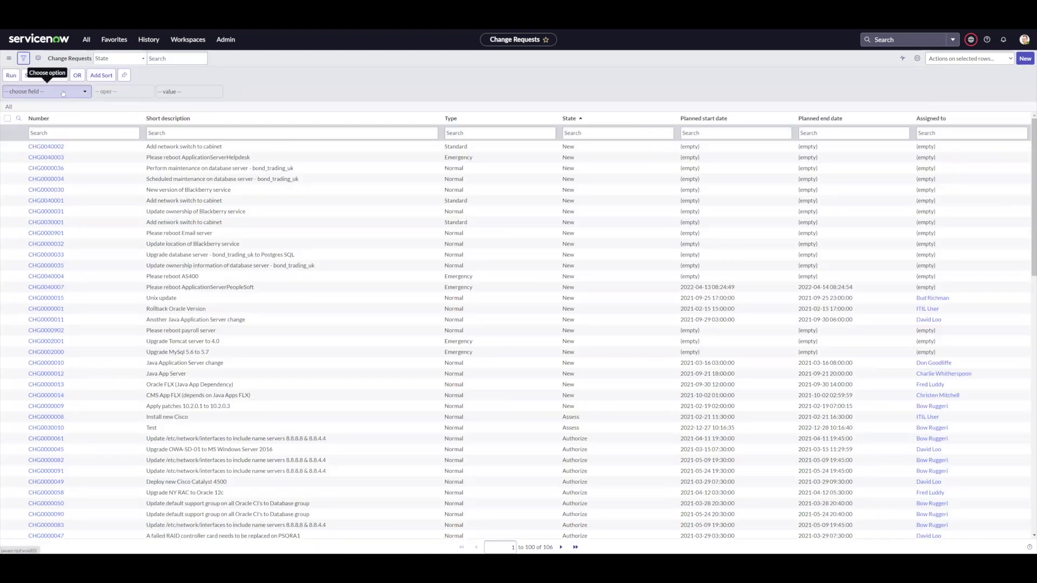
left_click(63, 93)
left_click(86, 128)
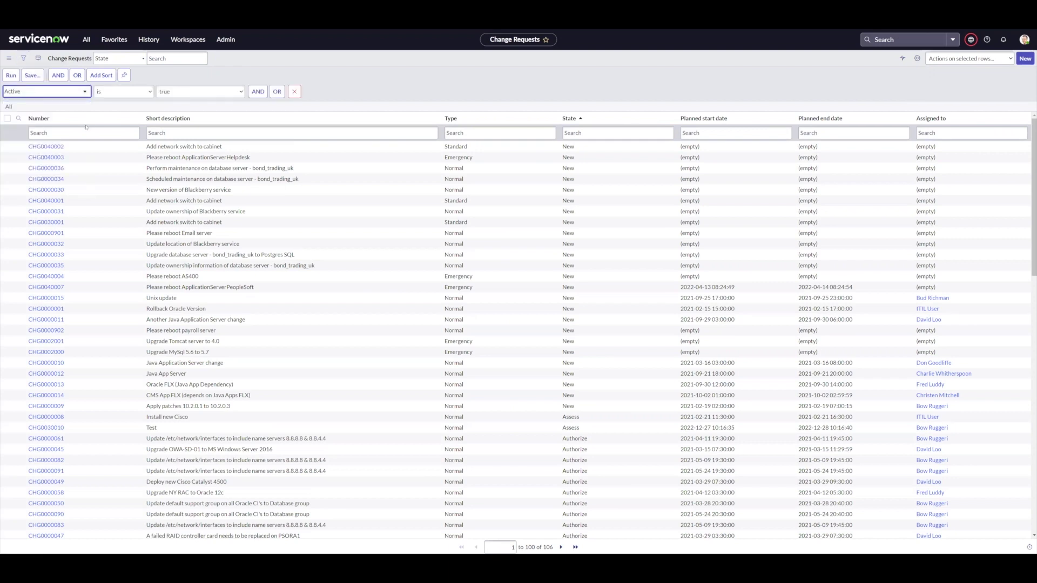
left_click(258, 92)
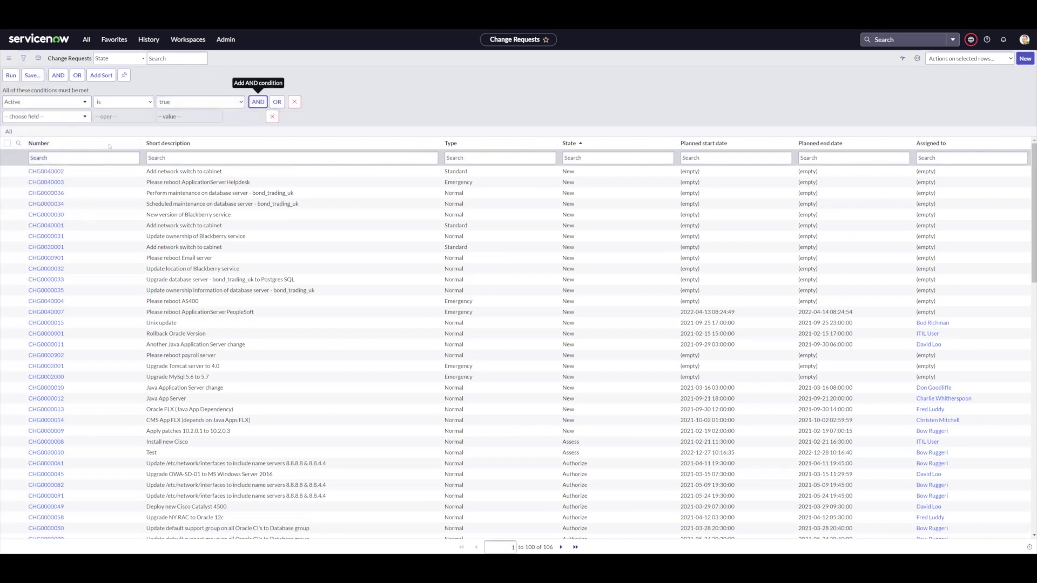
left_click(64, 118)
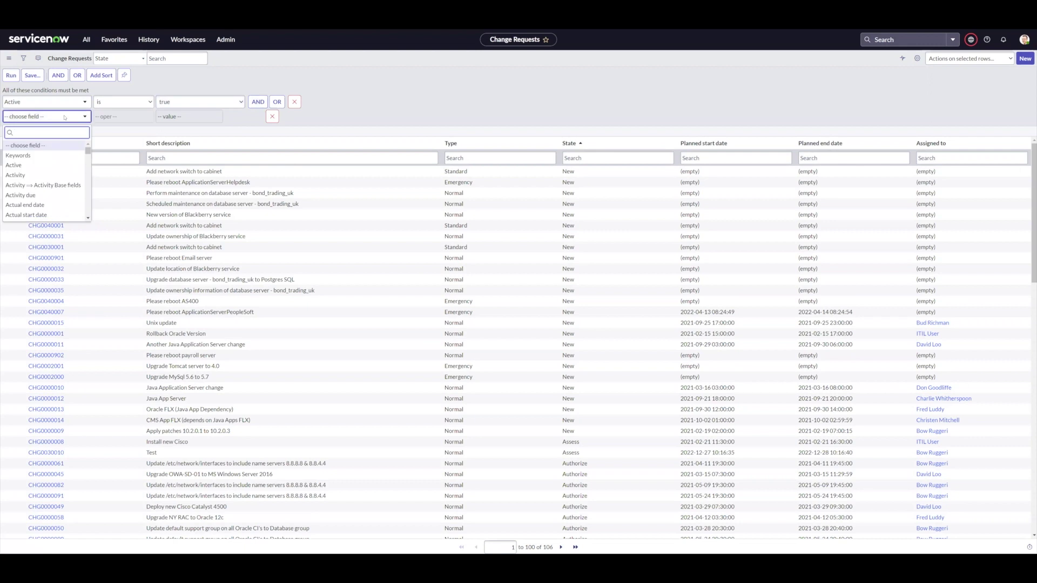
type("planned")
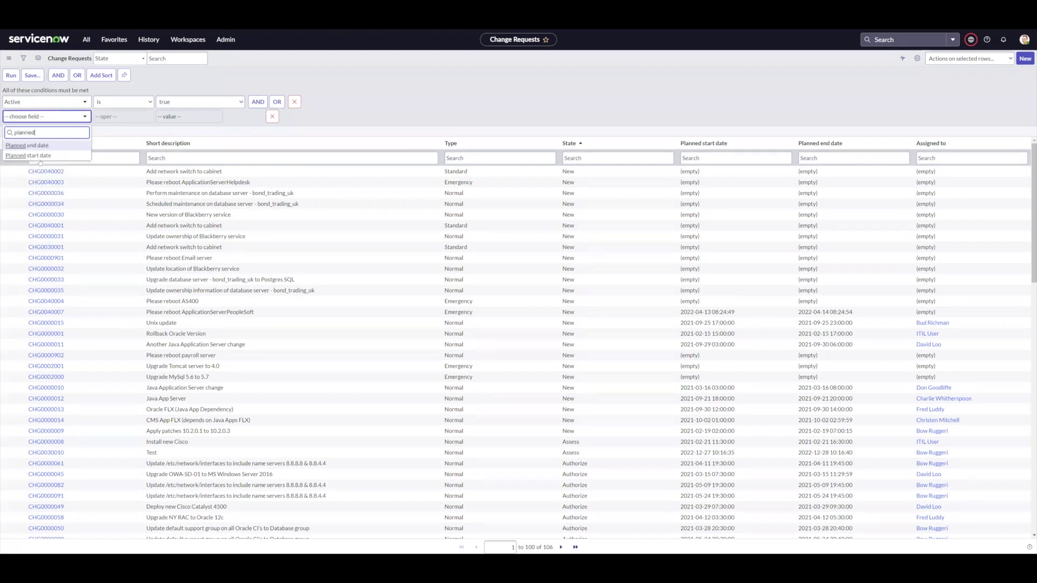
key("Down")
key("Return")
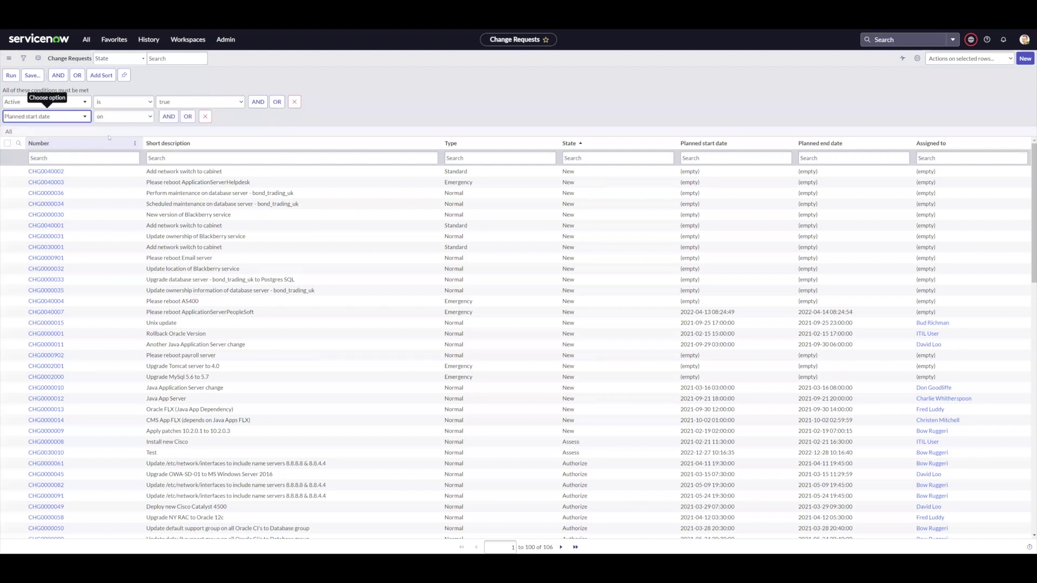
- Make the Planned start date condition relative, after, measured in Hours
left_click(150, 118)
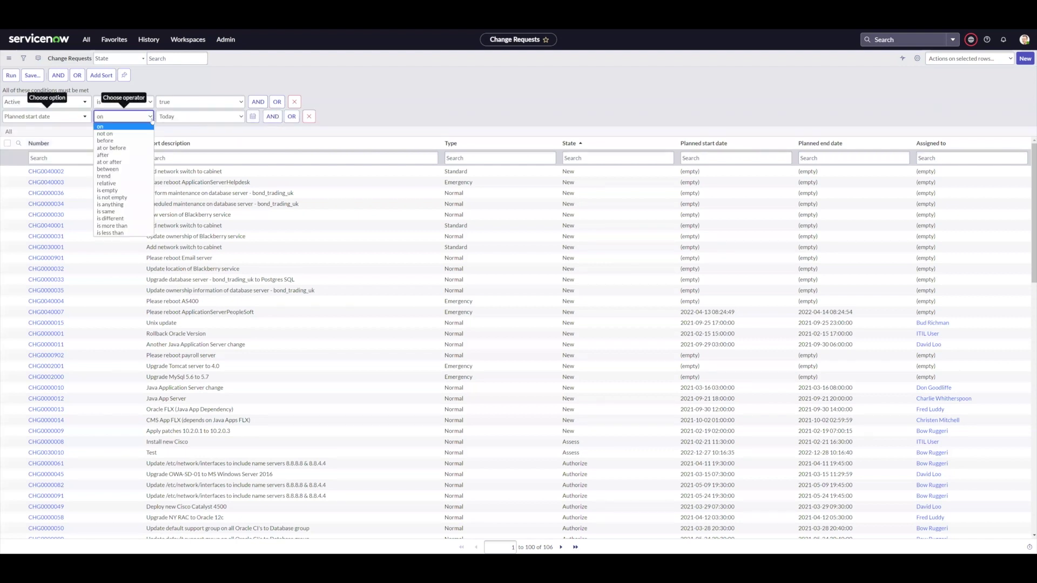
left_click(127, 183)
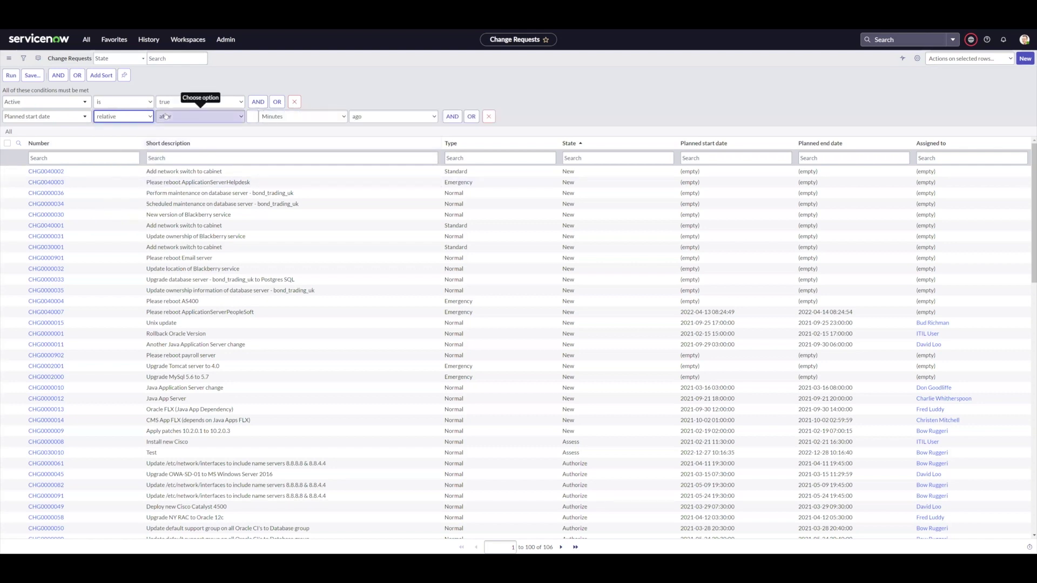
left_click(252, 116)
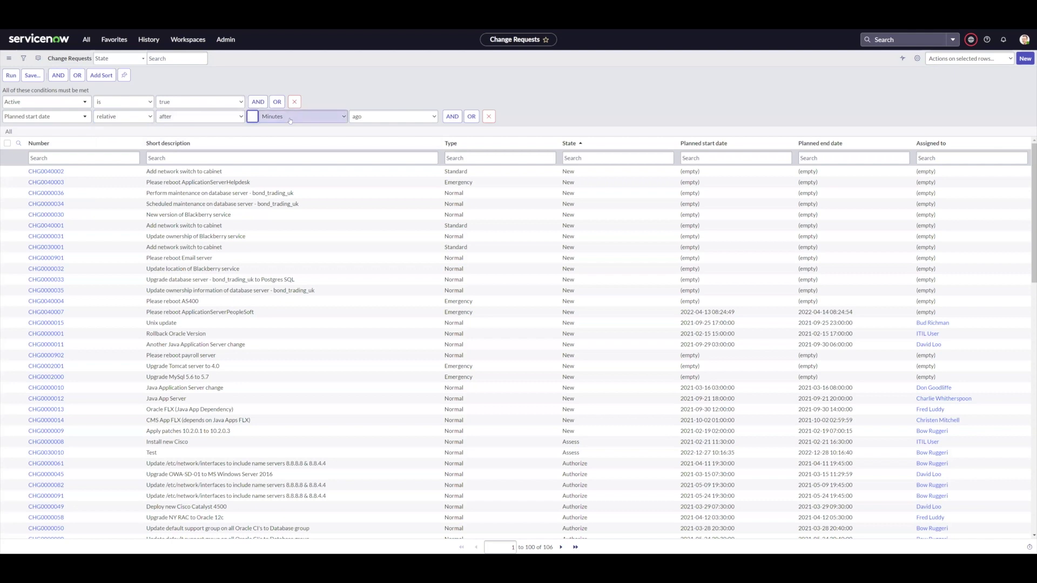
left_click(241, 118)
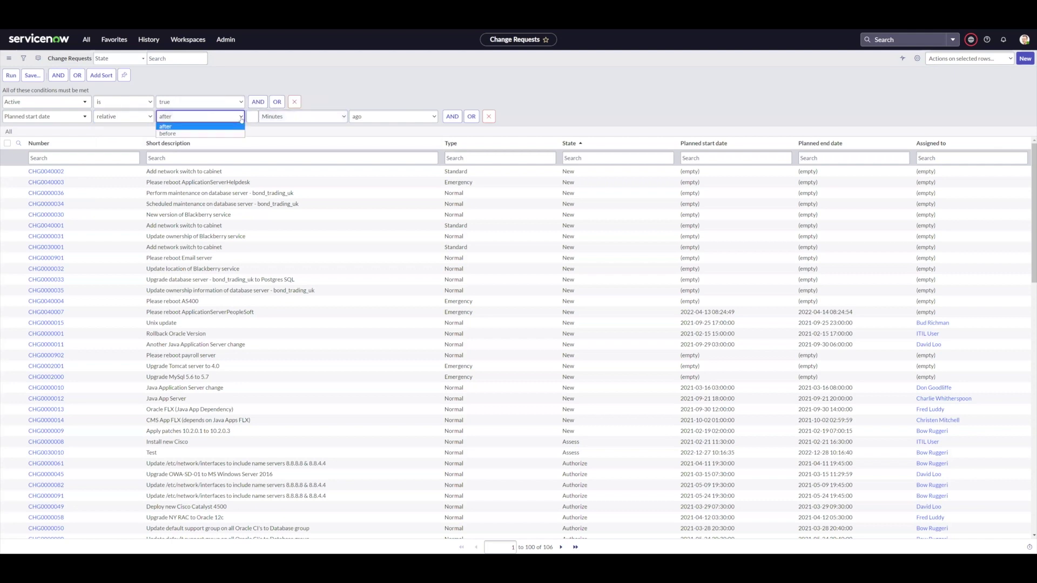
left_click(197, 126)
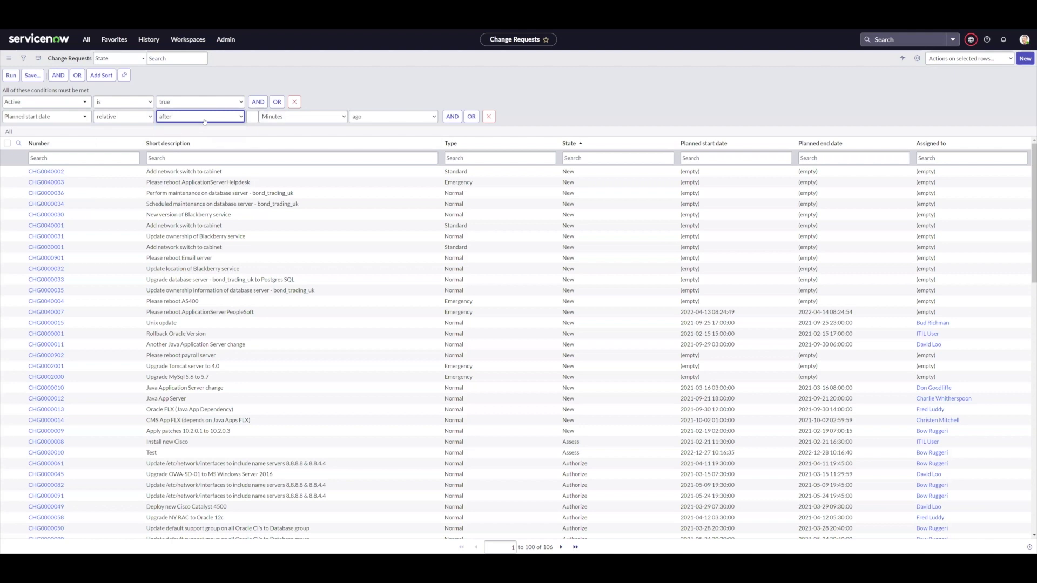
left_click(252, 117)
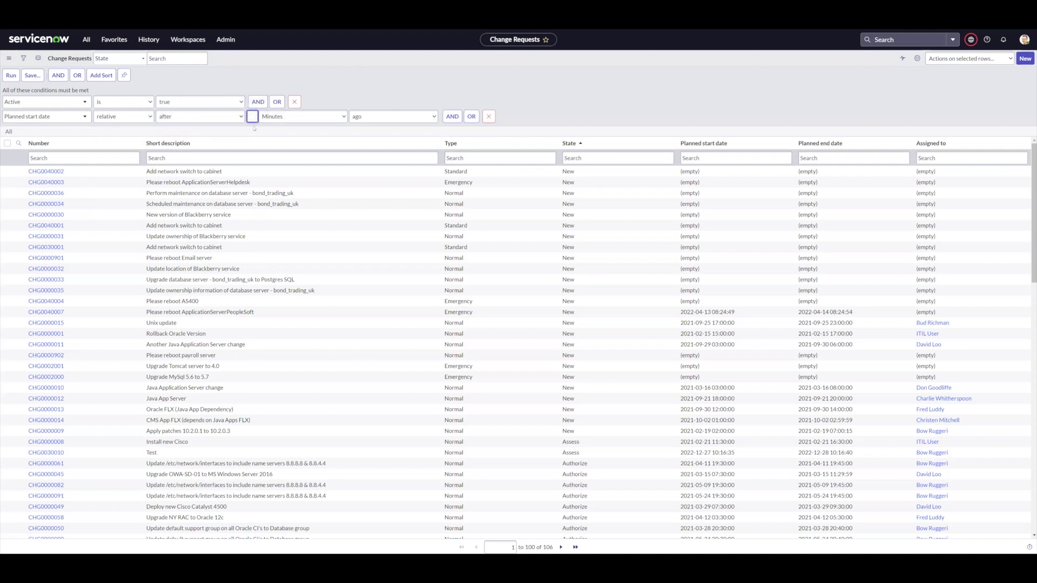
left_click(300, 119)
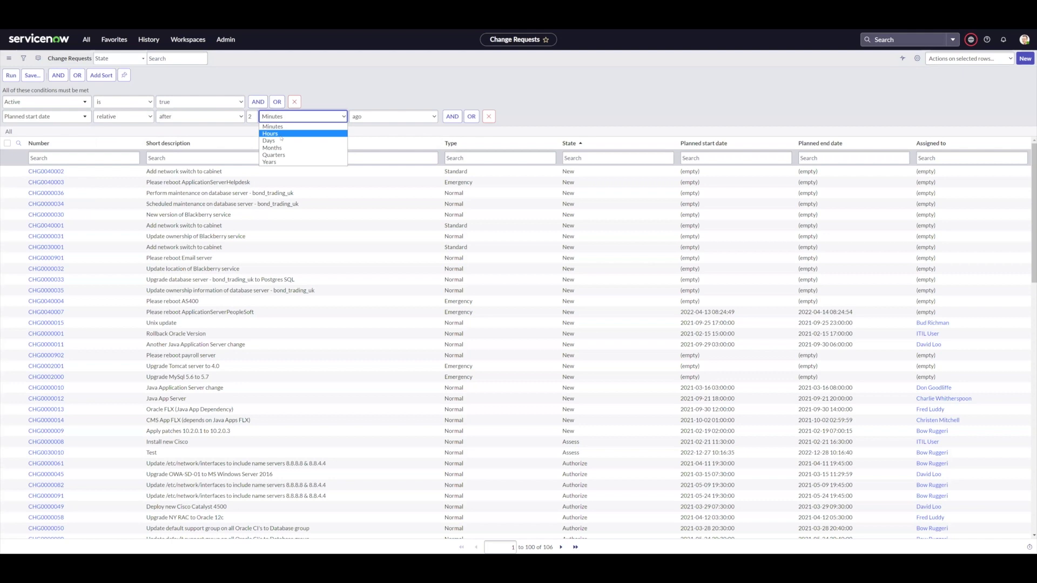
left_click(281, 134)
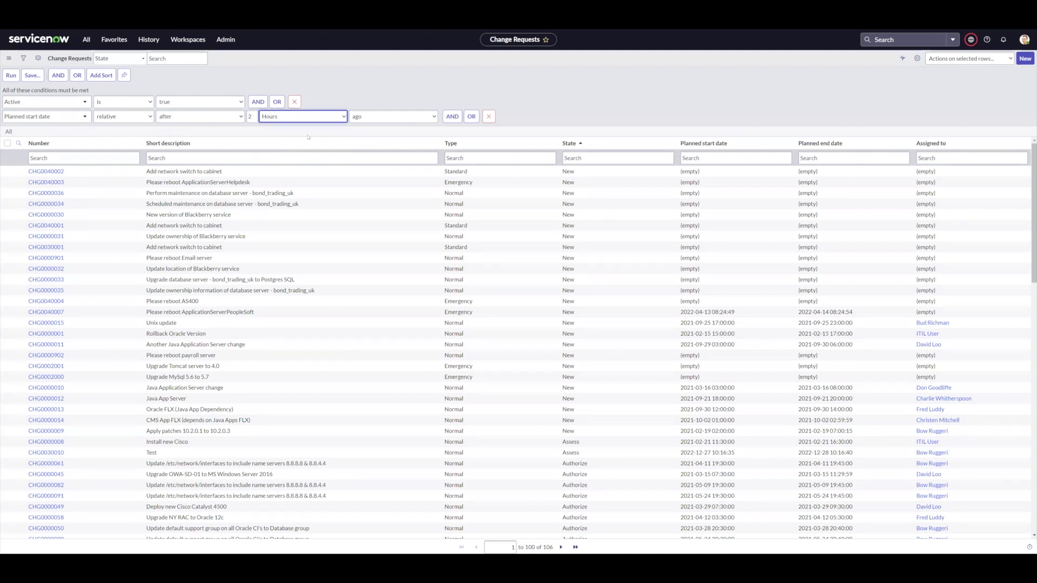
- Set the Planned start date offset to 4 Hours from now
left_click(385, 116)
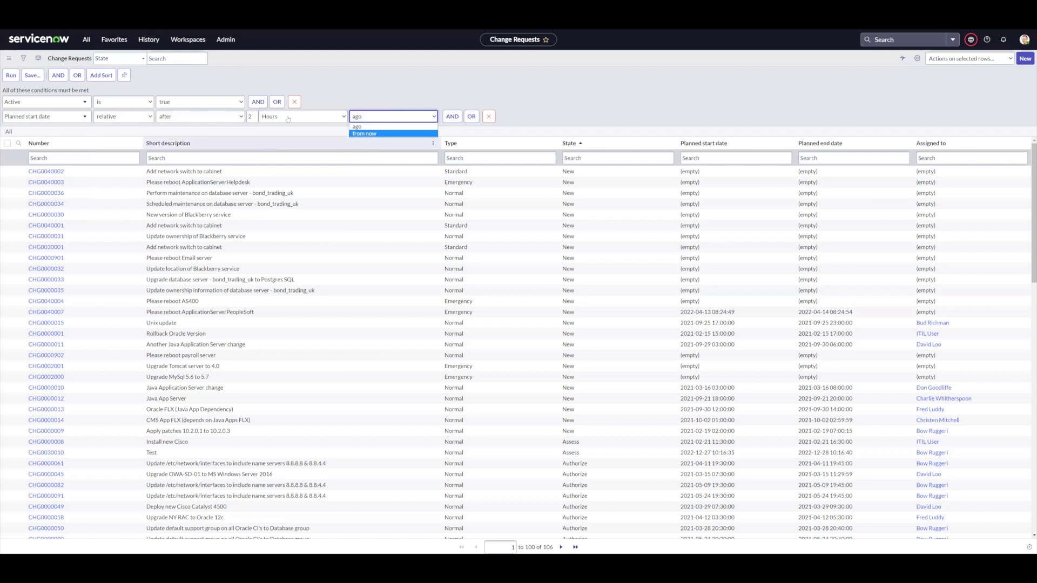
left_click(252, 116)
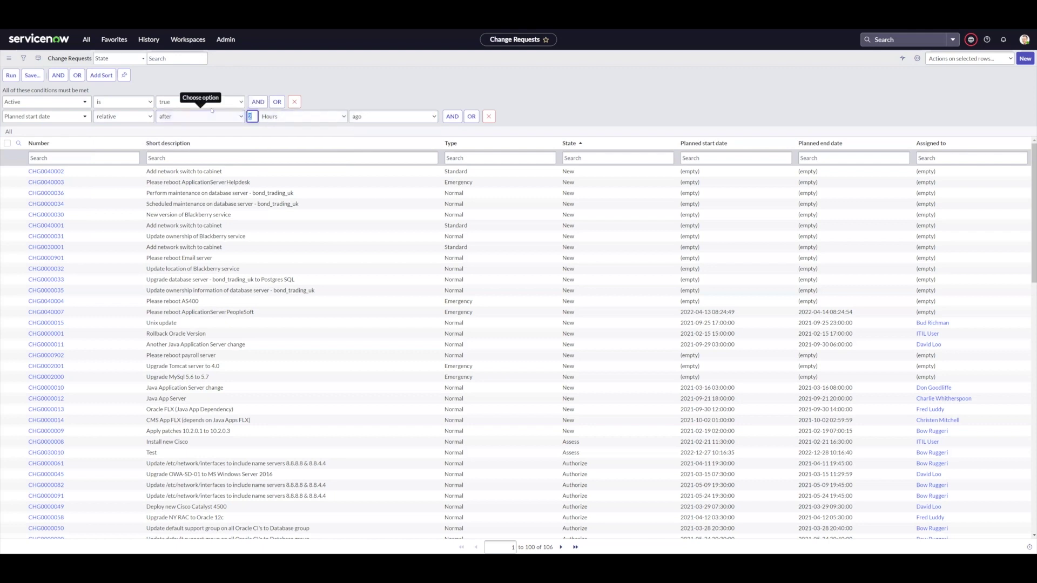
type("4")
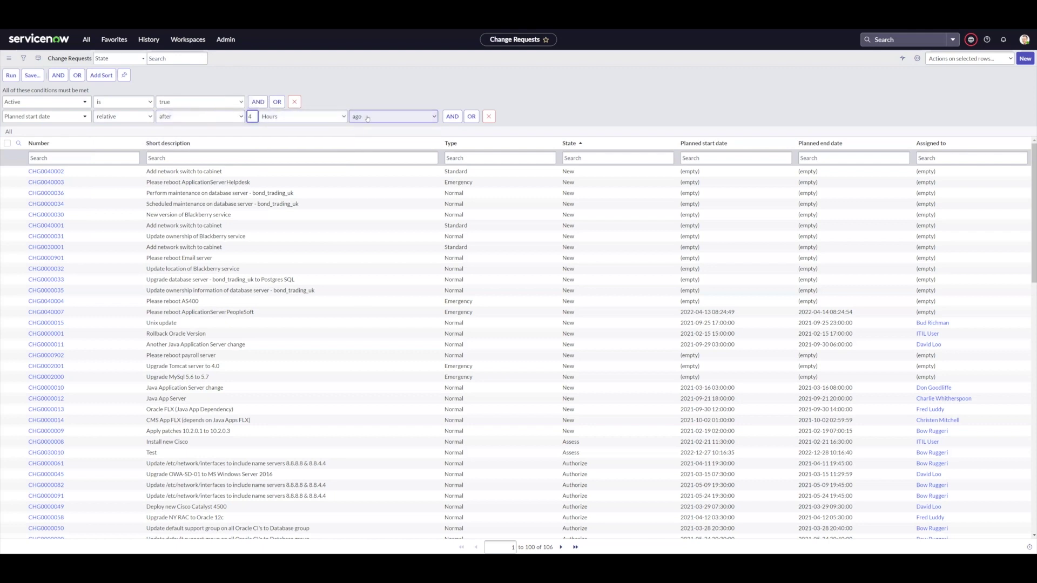
left_click(368, 117)
left_click(365, 133)
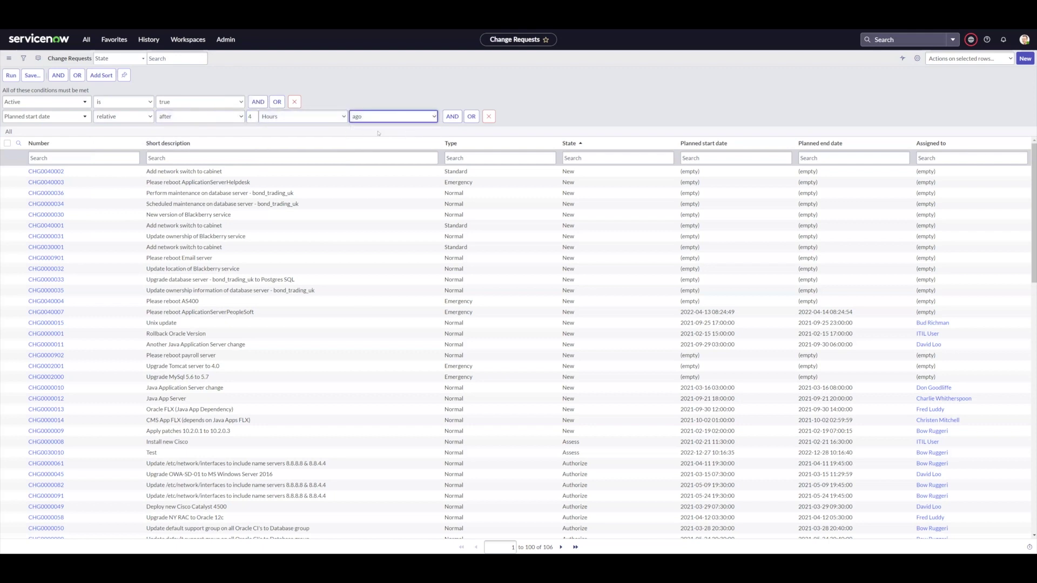
left_click(453, 117)
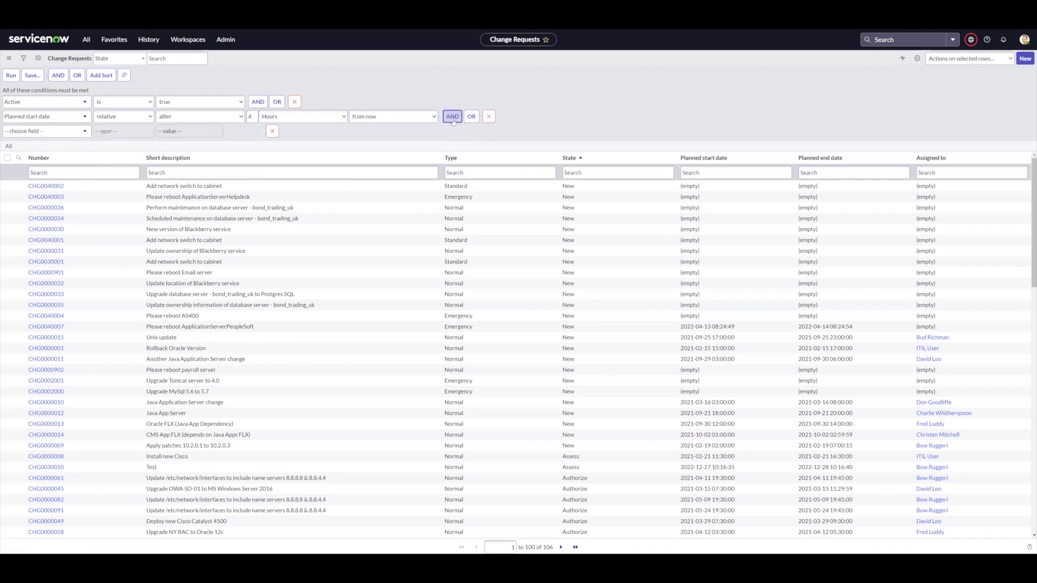
- Make the third condition Planned end date relative, before 8 Hours from now
left_click(73, 131)
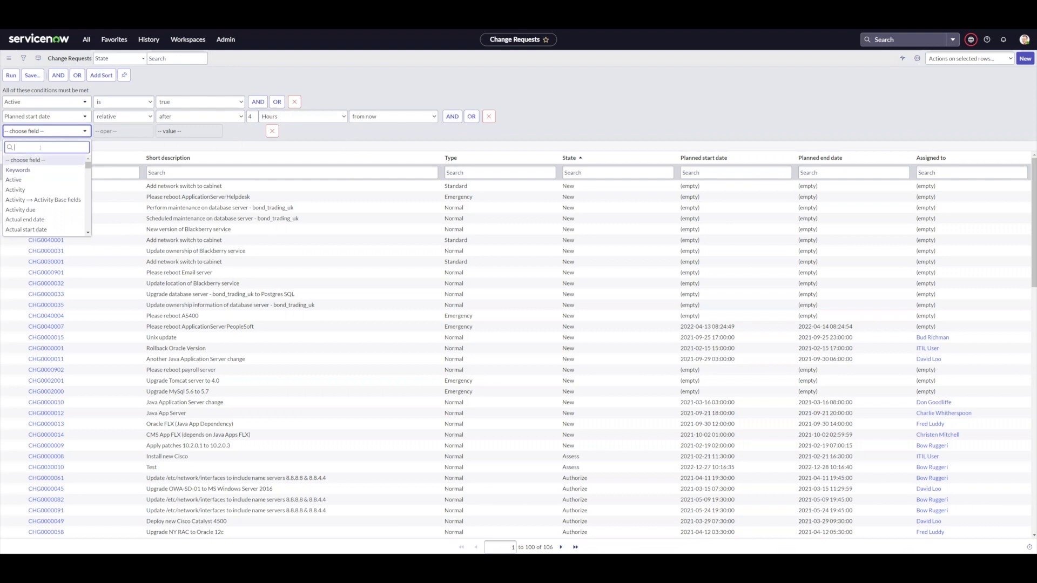
type("planned")
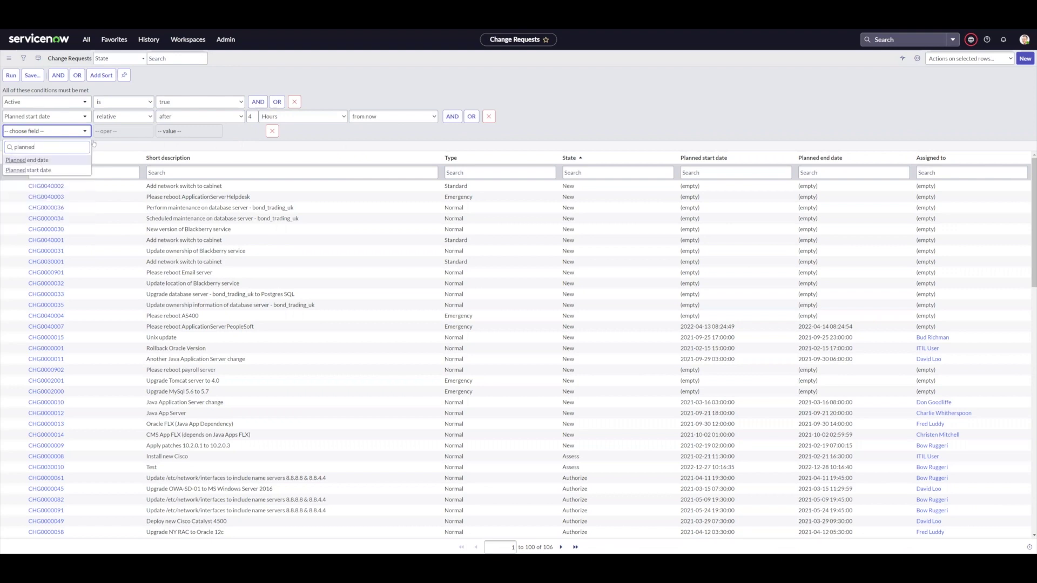
left_click(32, 160)
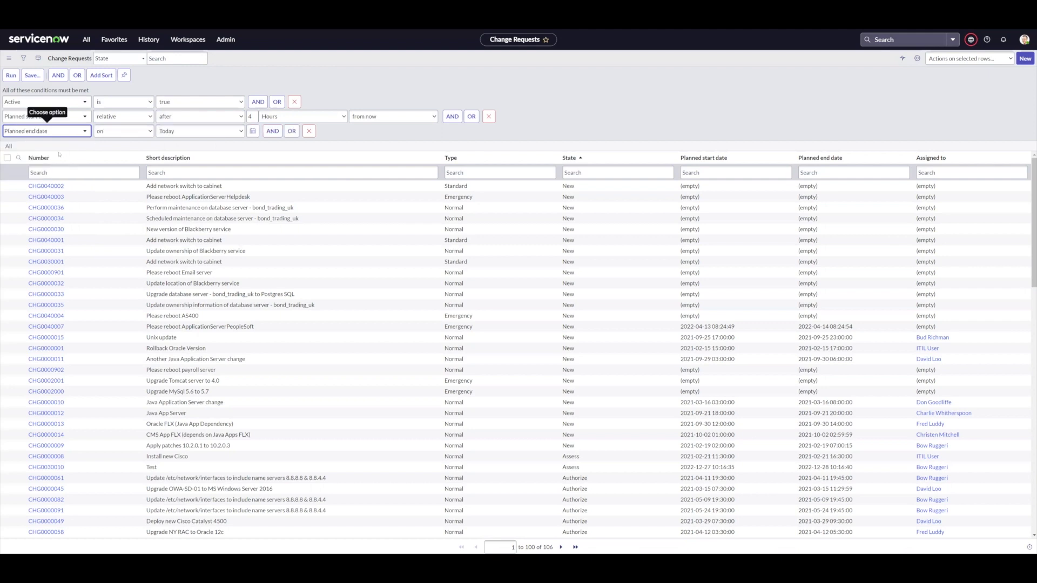
left_click(131, 131)
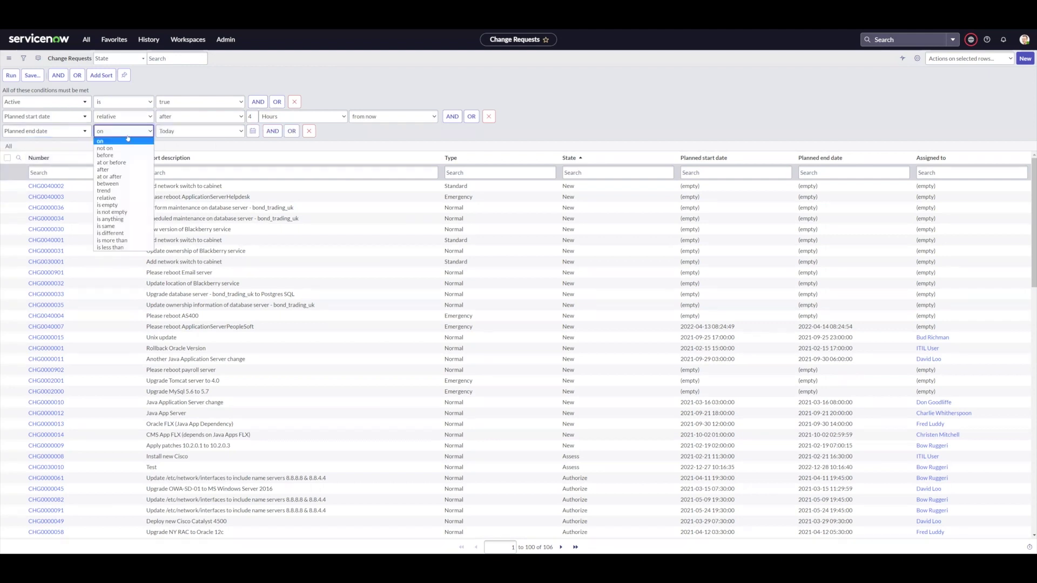
left_click(127, 198)
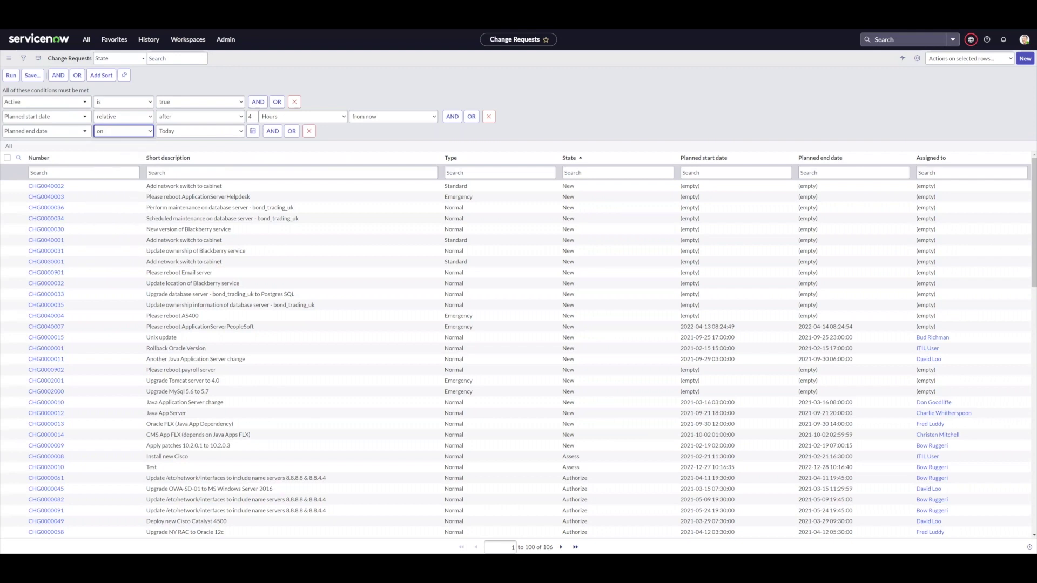
left_click(219, 134)
left_click(206, 146)
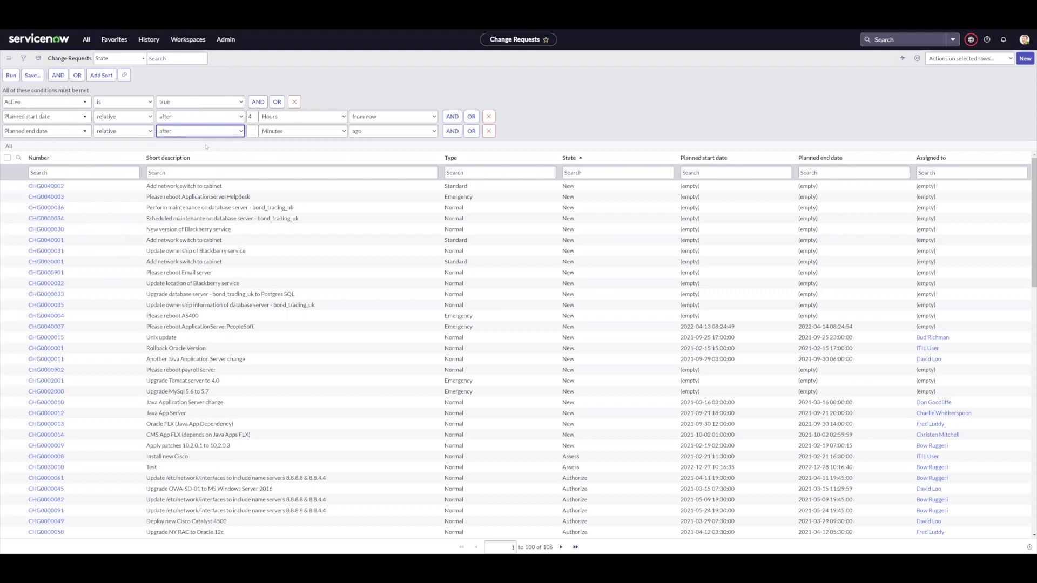
left_click(253, 133)
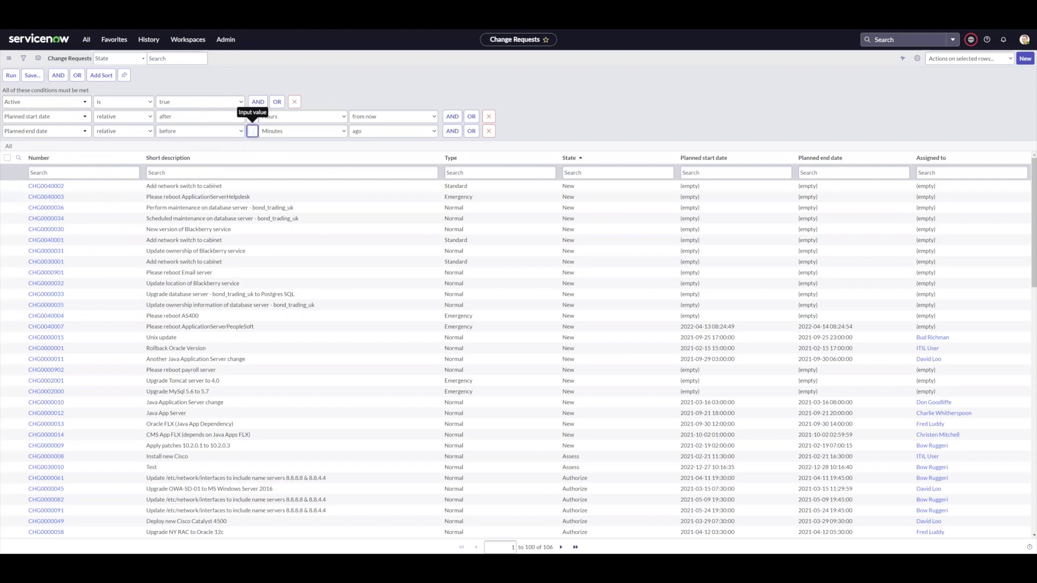
left_click(279, 132)
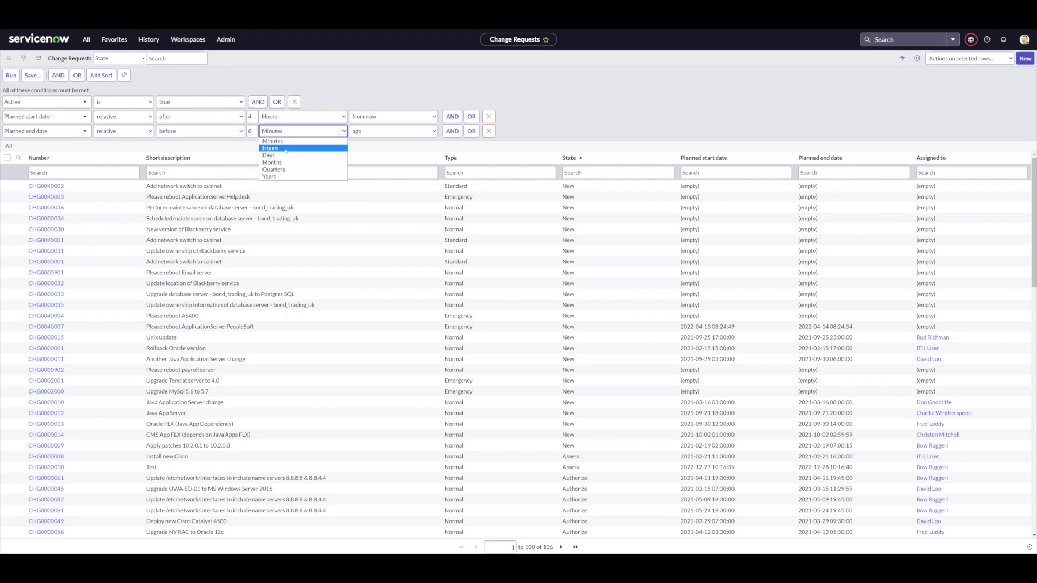
left_click(281, 150)
left_click(371, 134)
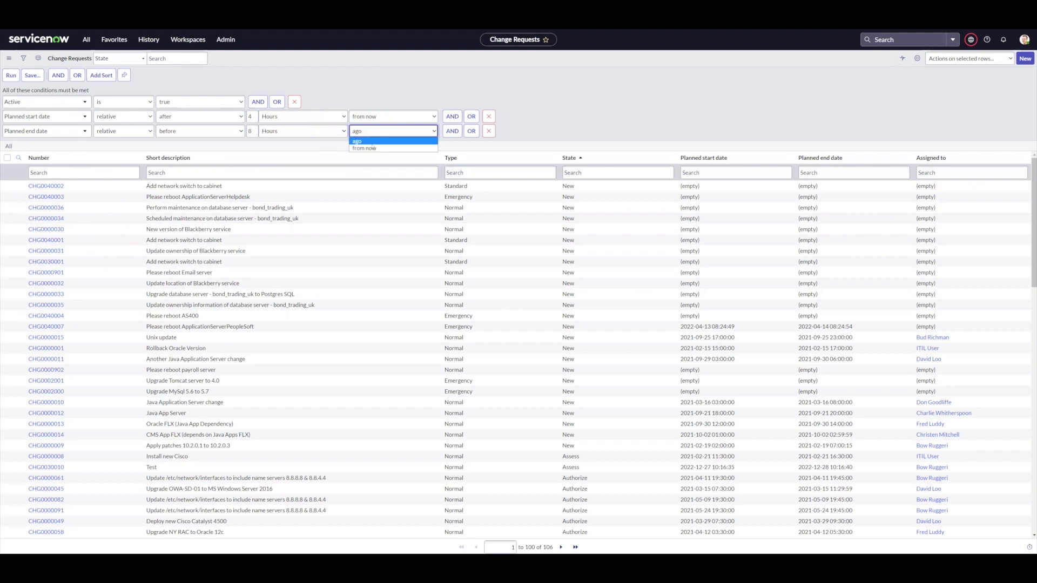
left_click(367, 148)
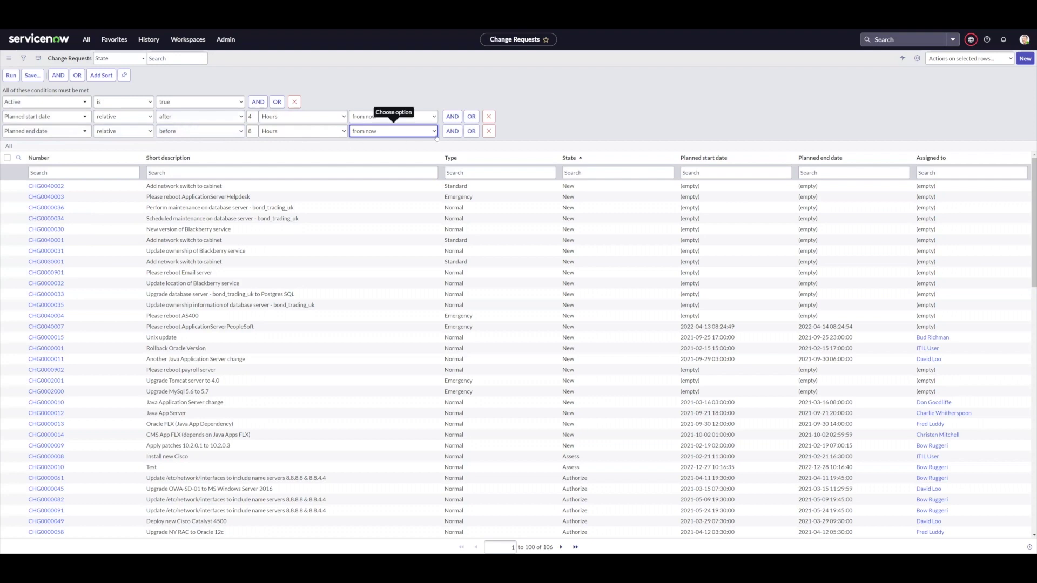
- Switch both date units to Days: start after 4 Days, end before 8 Days
left_click(299, 117)
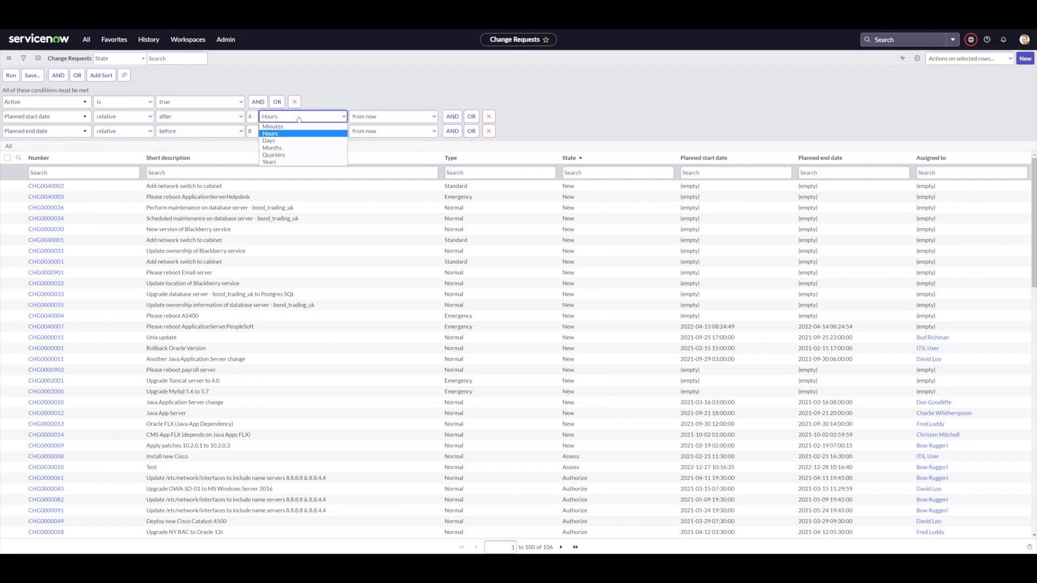
left_click(290, 141)
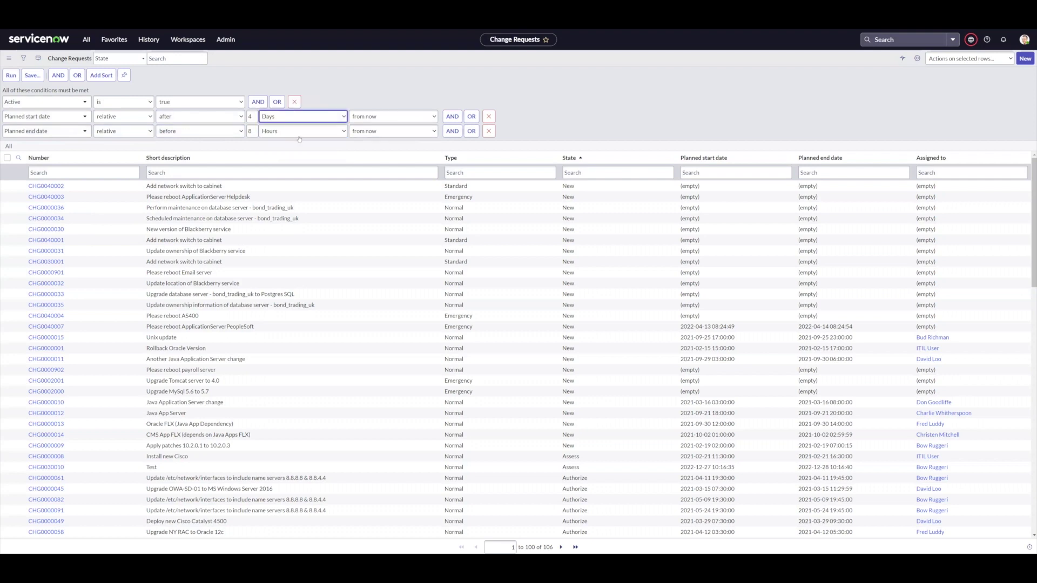
left_click(302, 131)
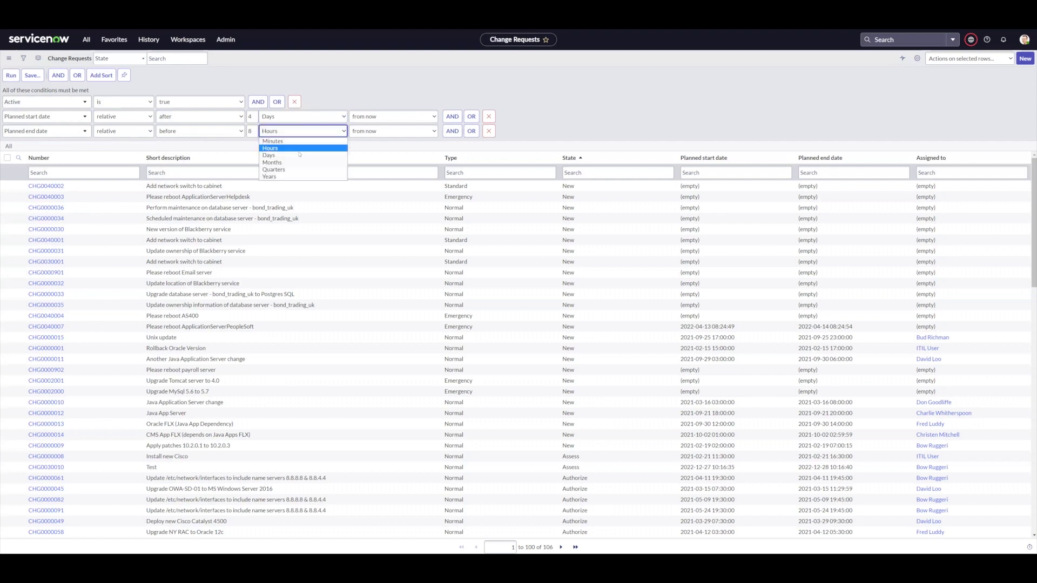
left_click(303, 148)
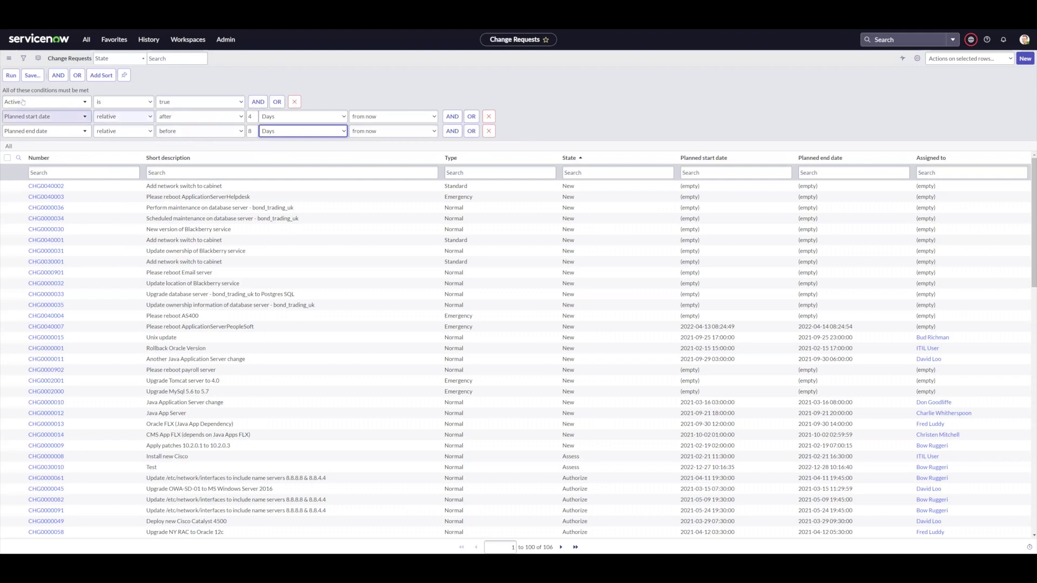
- Run the Days-based filter (no records), then change the start date to 4 Days ago
left_click(11, 77)
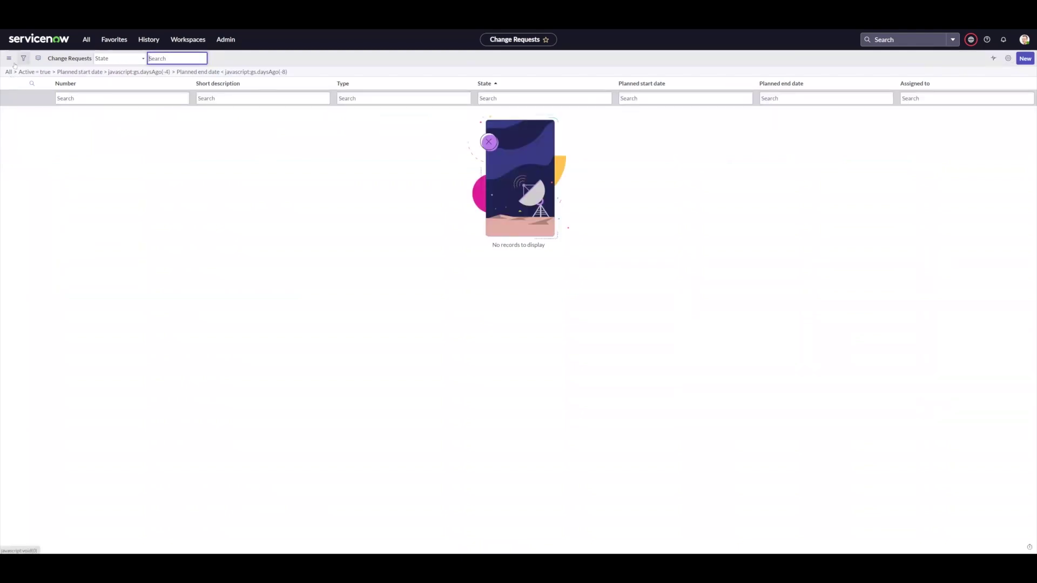
left_click(22, 59)
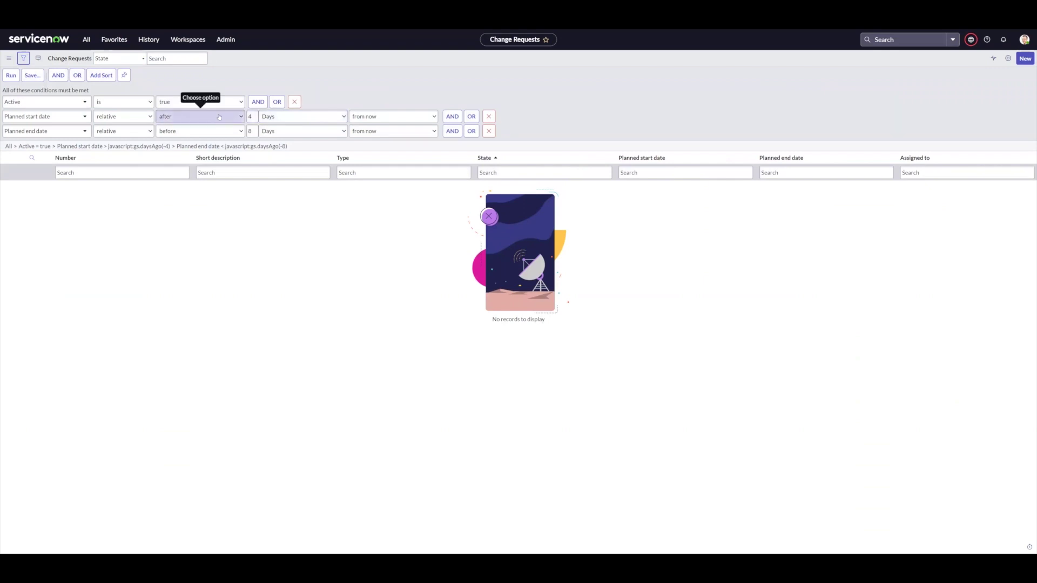
left_click(393, 117)
left_click(378, 130)
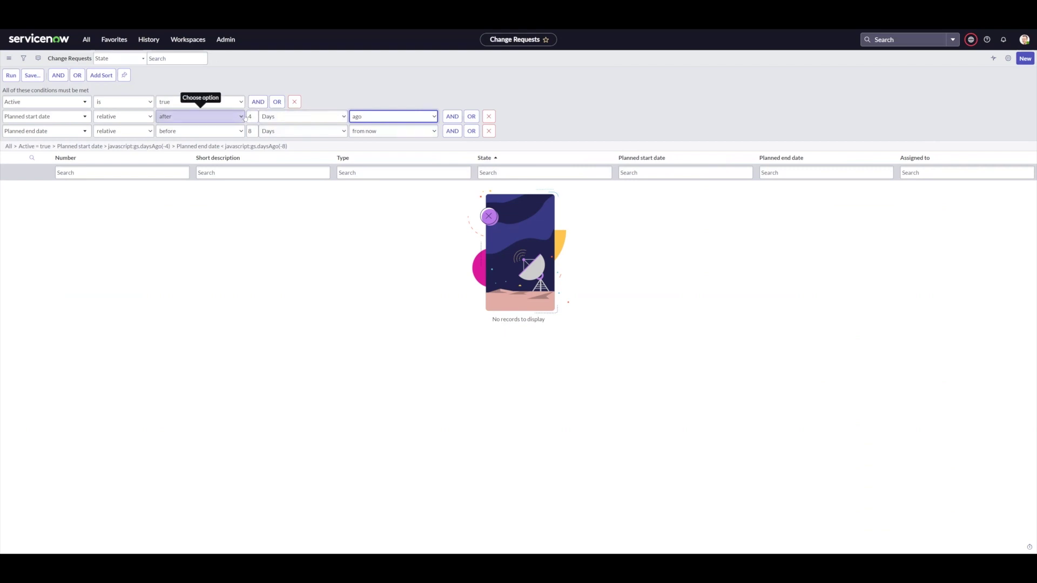
- Change the Planned start date to after 8 Months ago
double_click(249, 116)
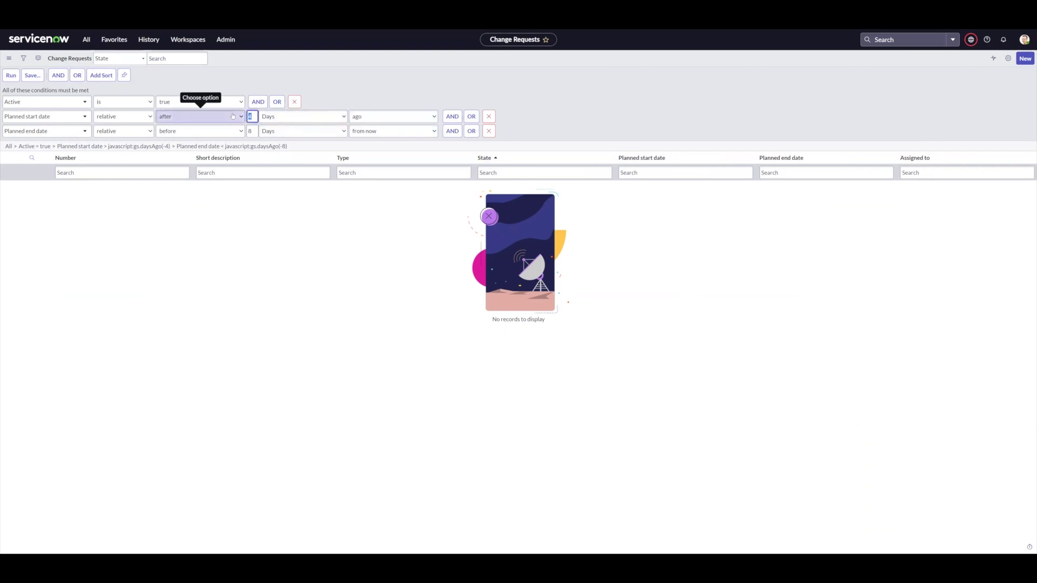
left_click(292, 117)
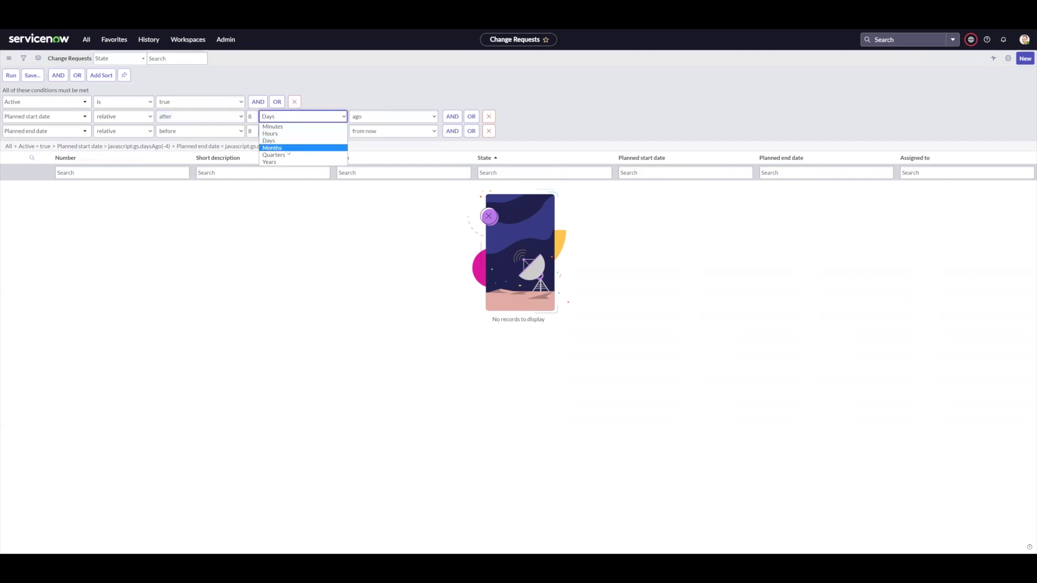
left_click(289, 149)
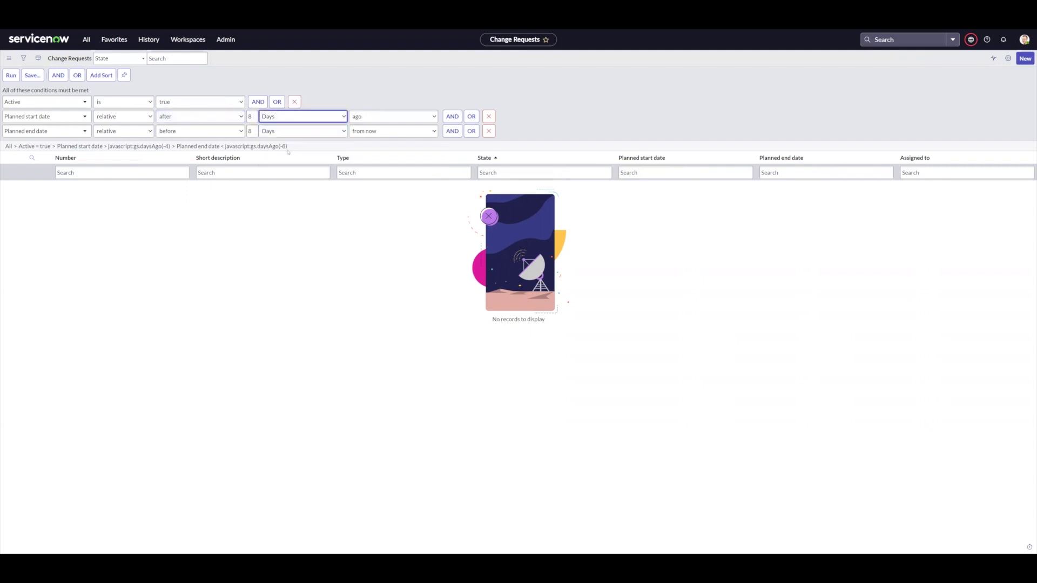
- Set Planned end date to before 6 Months ago and run the filter
double_click(250, 131)
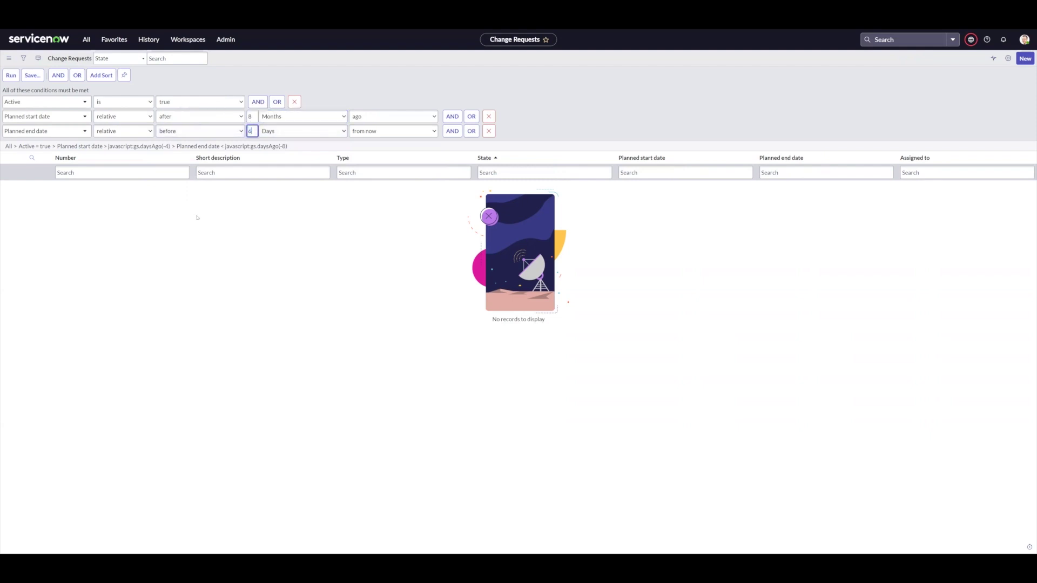
type("6")
left_click(378, 131)
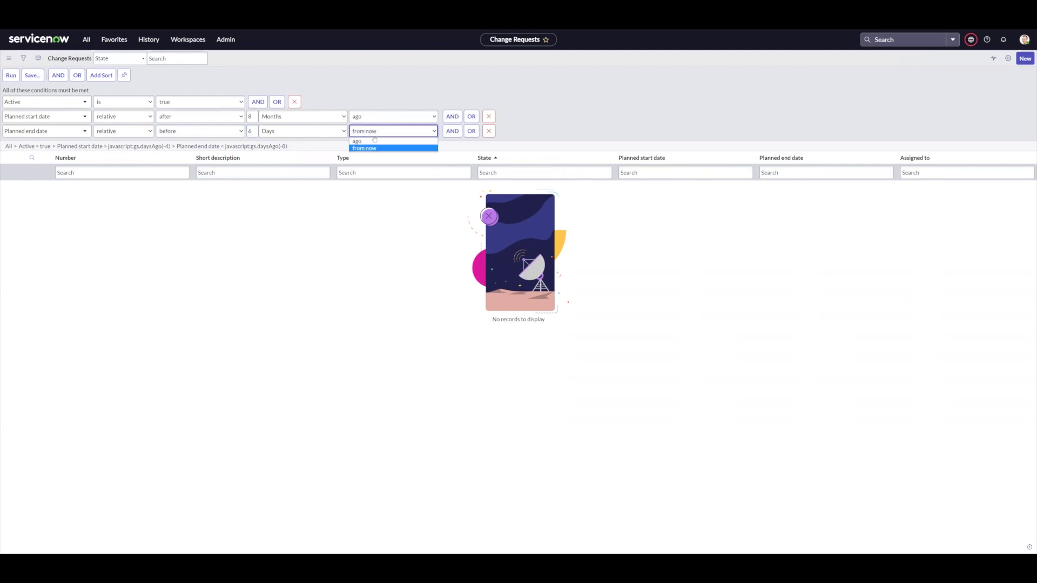
left_click(368, 142)
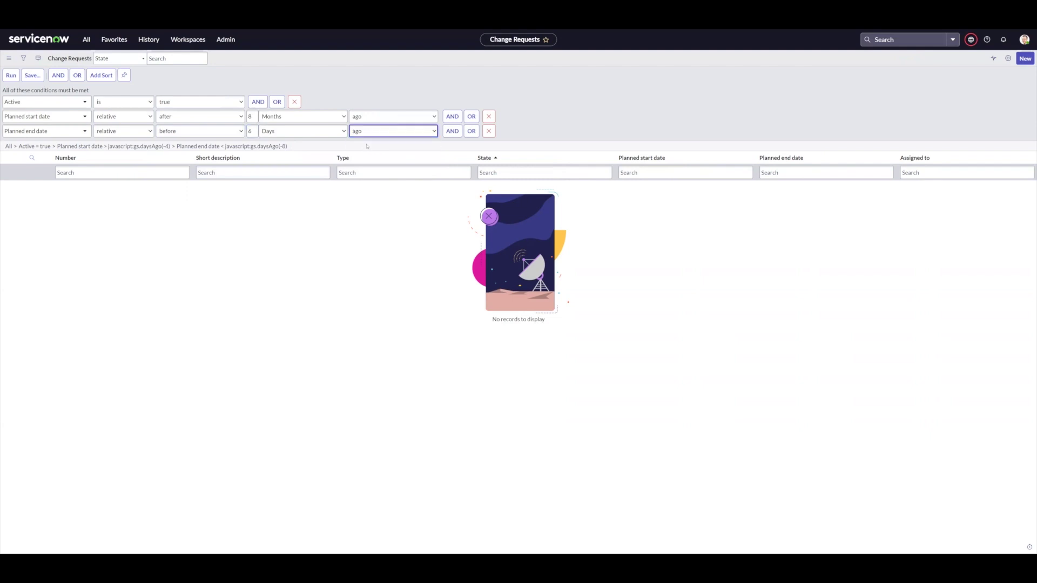
left_click(311, 133)
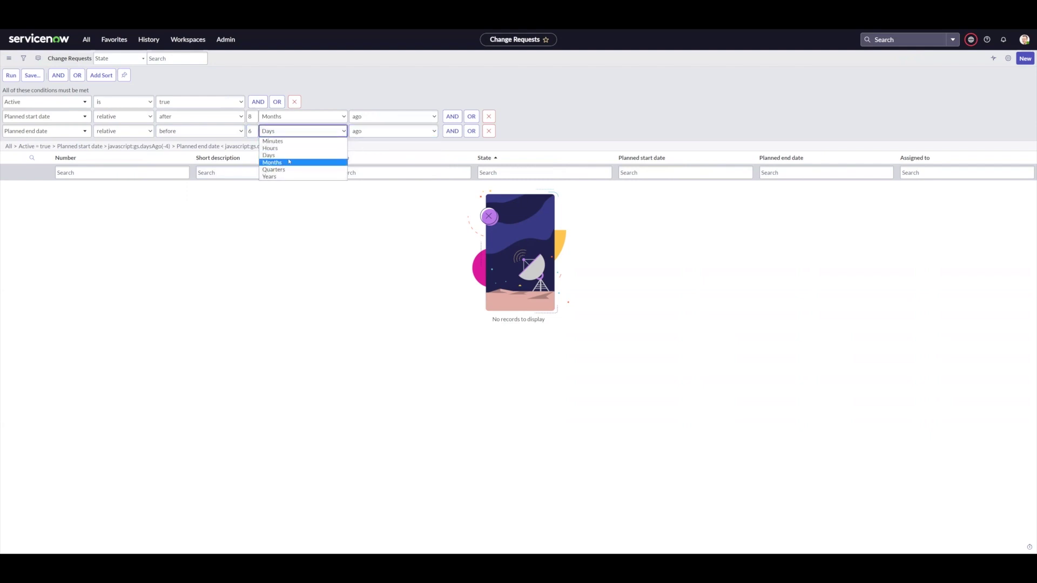
left_click(289, 162)
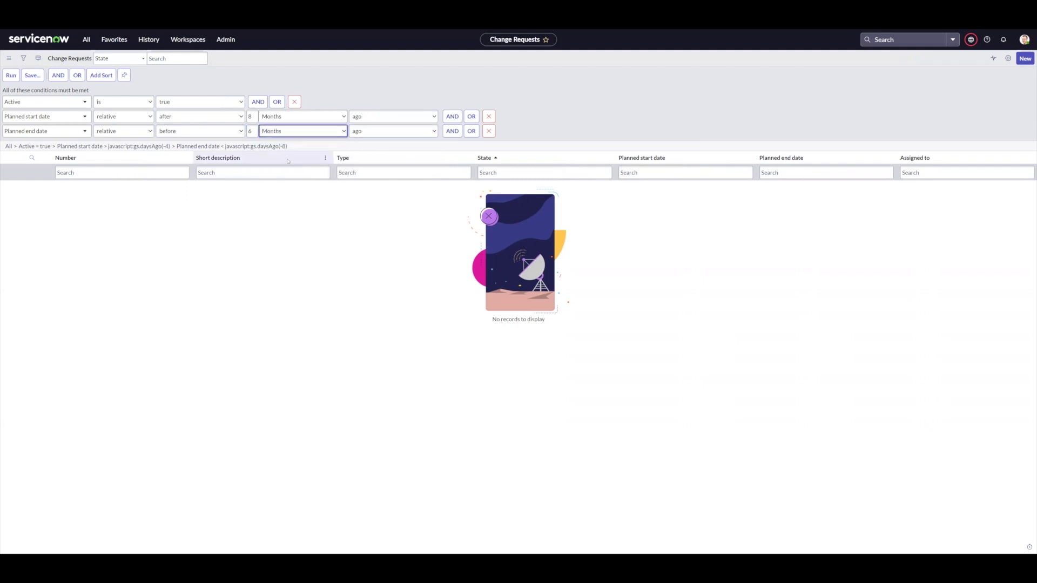
left_click(11, 75)
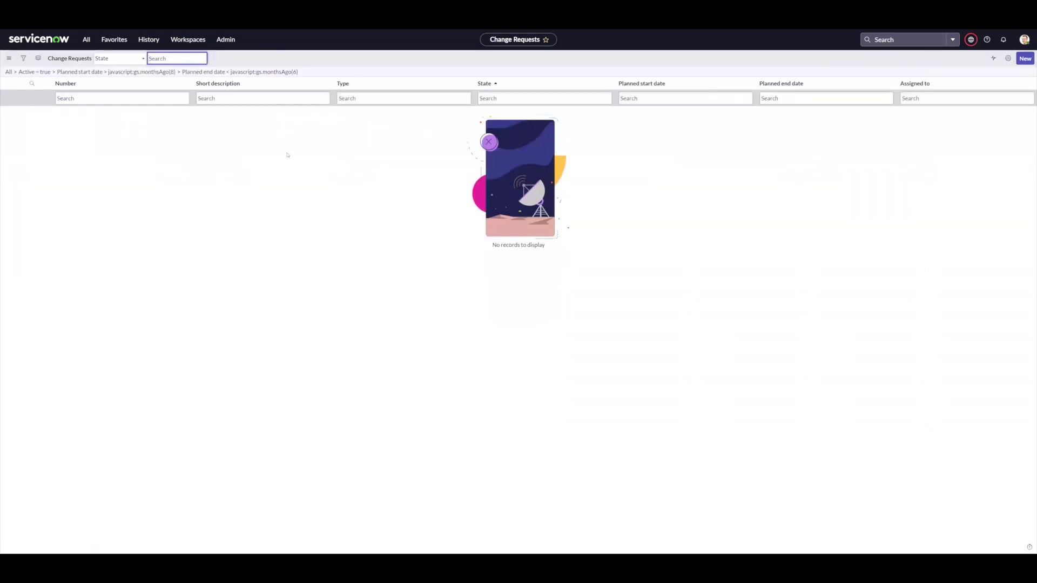
- Change the Planned start date to after 8 Years ago, run it, and review the 75 results
left_click(24, 58)
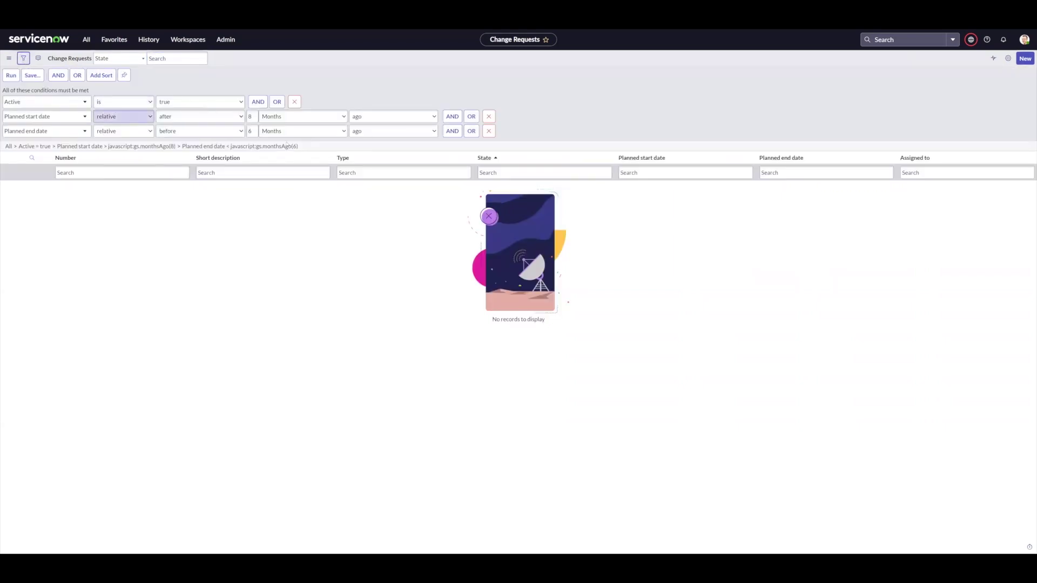
left_click(302, 118)
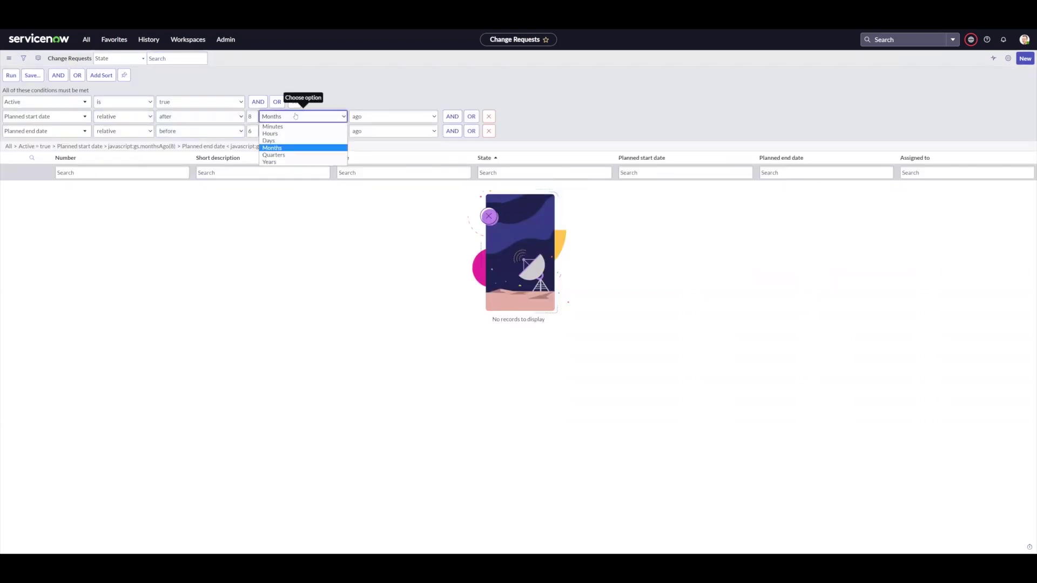
left_click(290, 162)
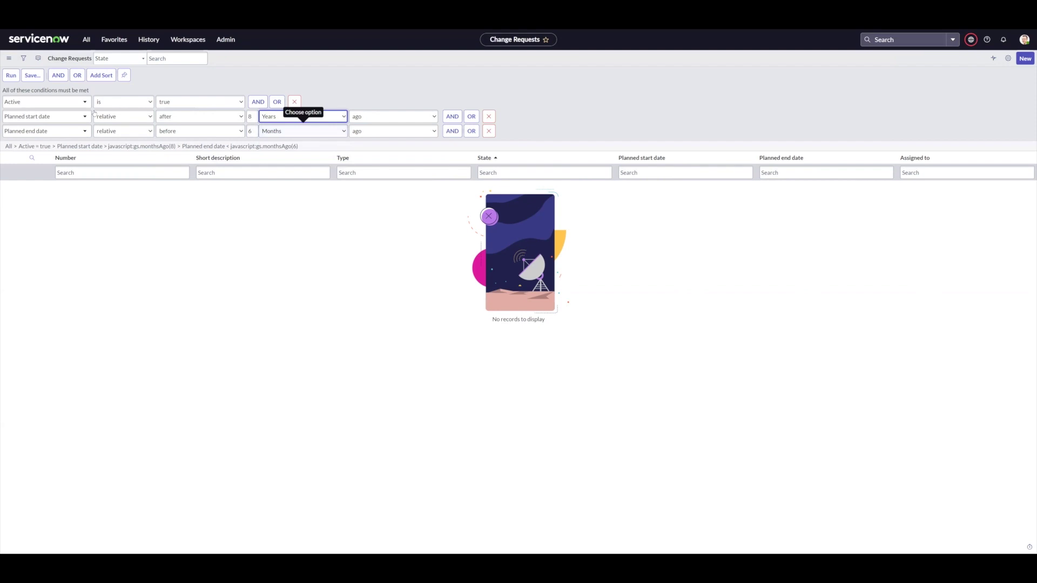
left_click(11, 76)
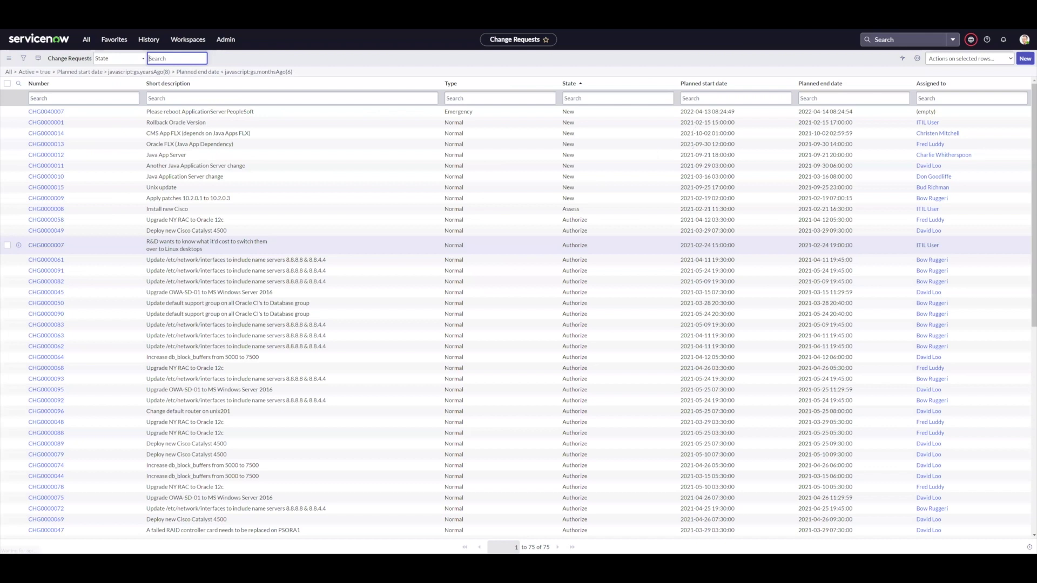
scroll(692, 234, "down", 7)
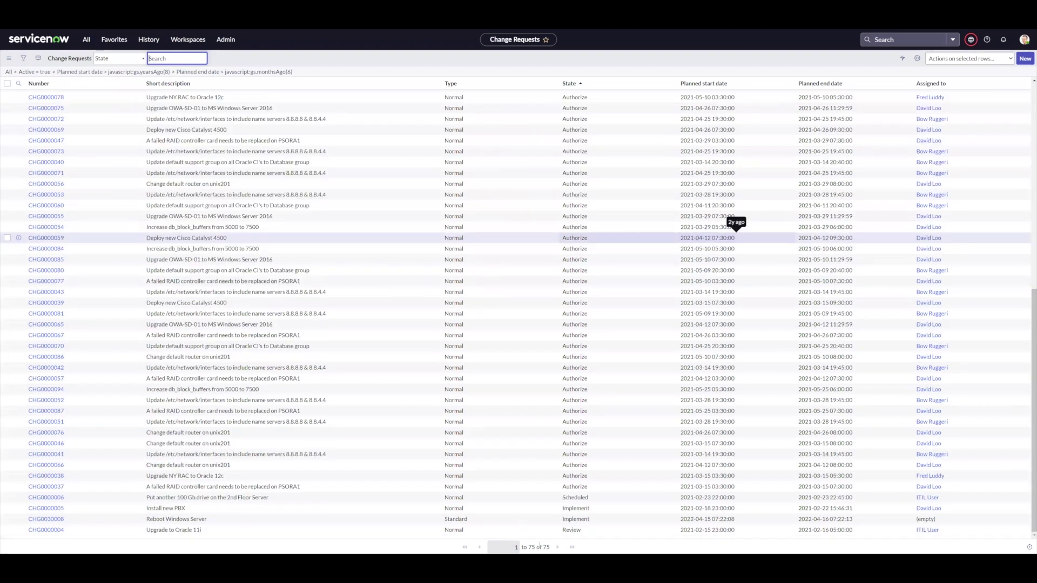
scroll(537, 493, "up", 2)
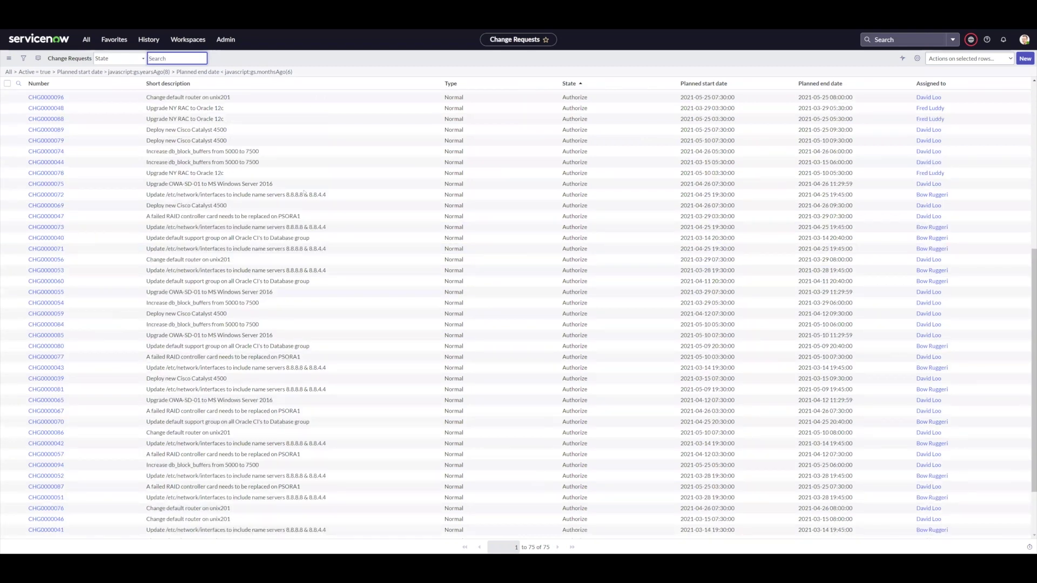
scroll(112, 84, "up", 5)
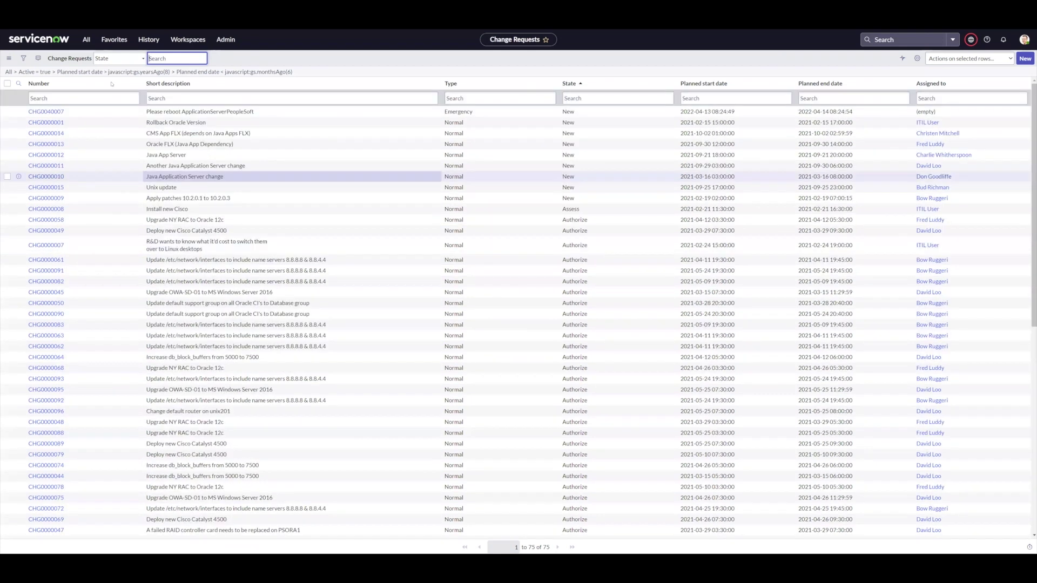
- Change the Planned end date condition to before 1 Year ago
left_click(24, 60)
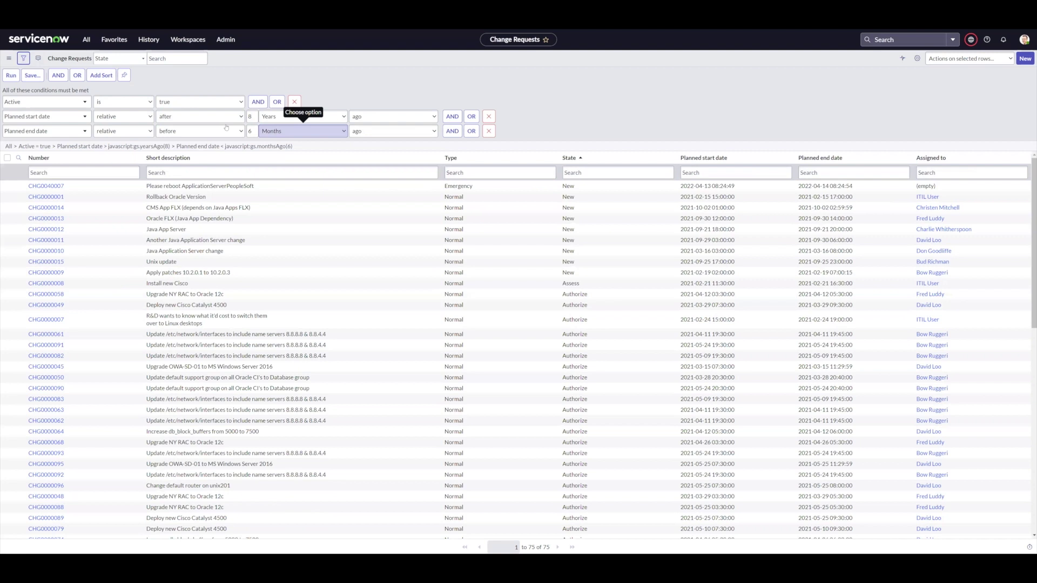
key("shift+Tab")
type("1")
left_click(296, 150)
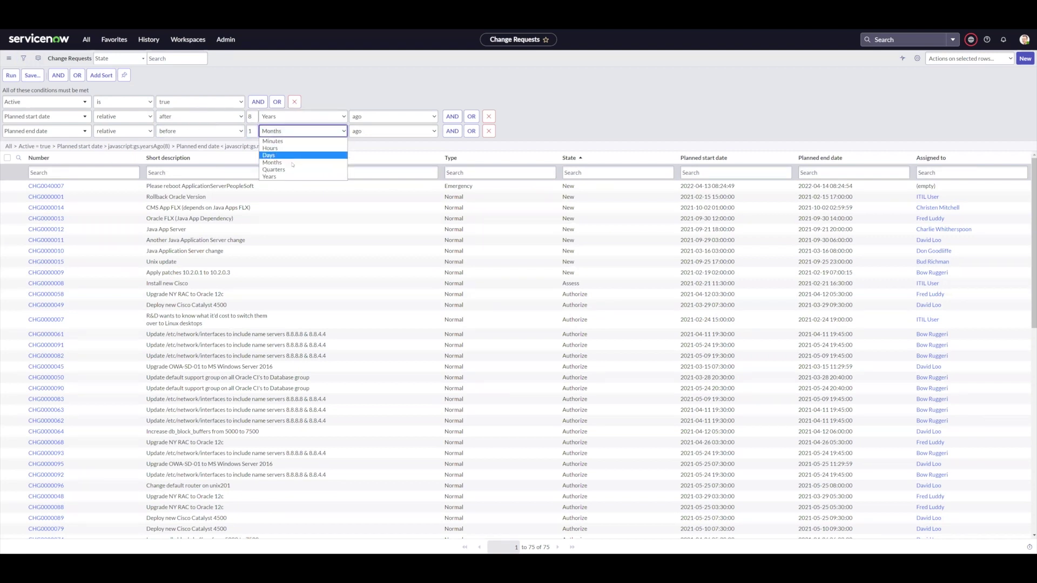
left_click(291, 176)
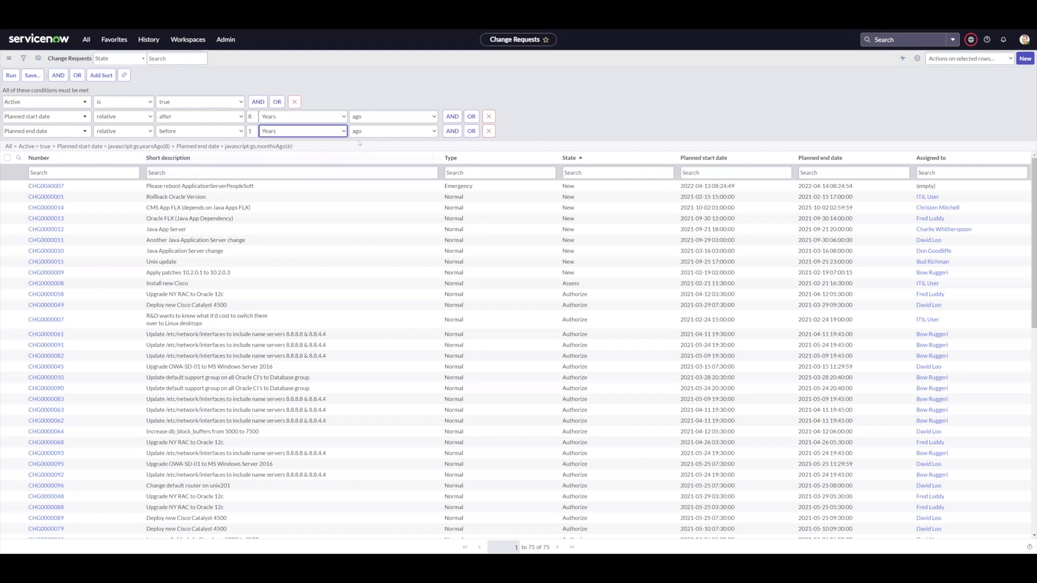
- Change the Planned start date to after 2 Years ago and run the filter
left_click(251, 116)
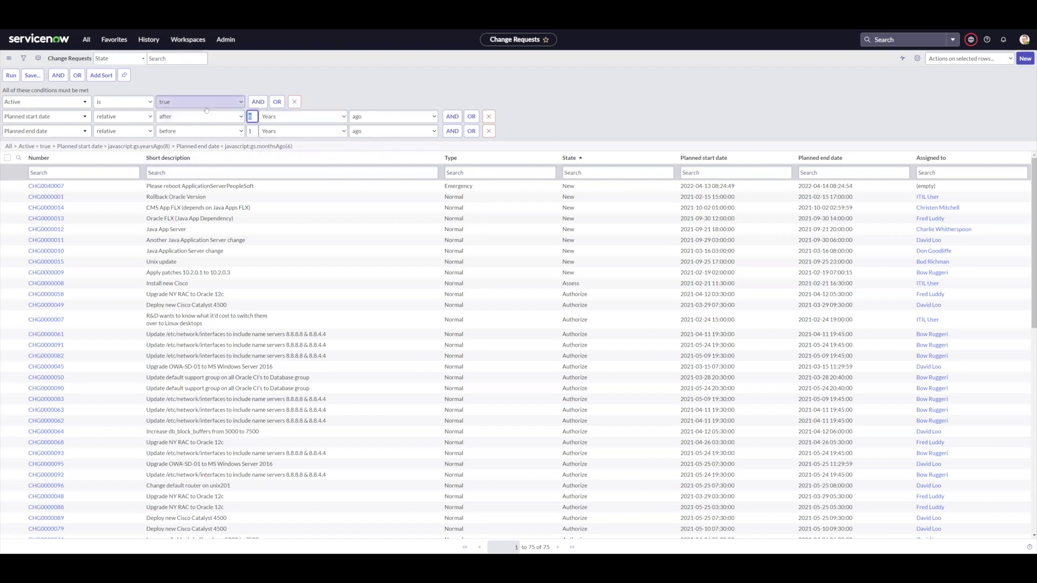
key("BackSpace")
type("2")
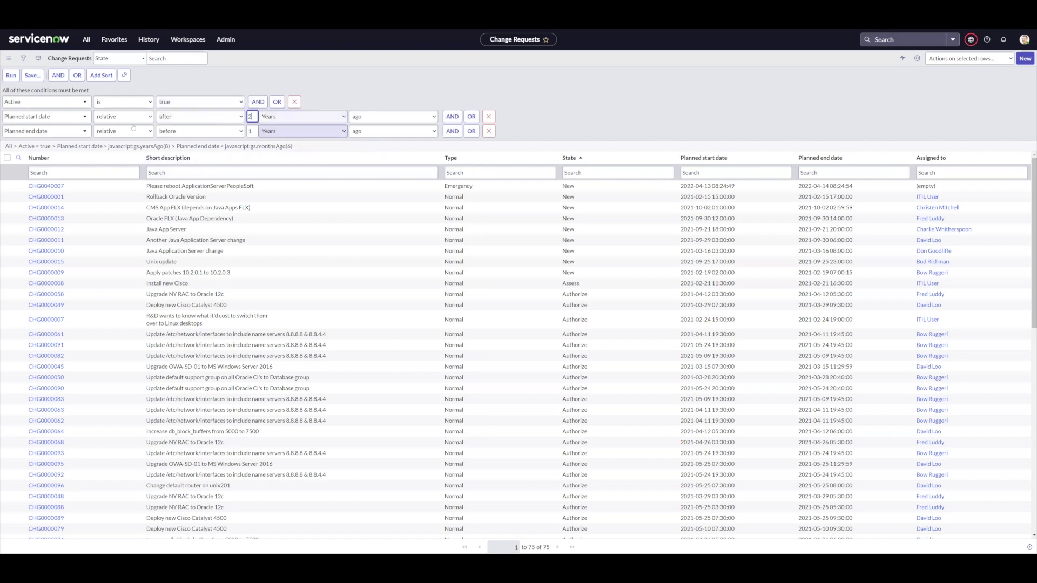
left_click(11, 75)
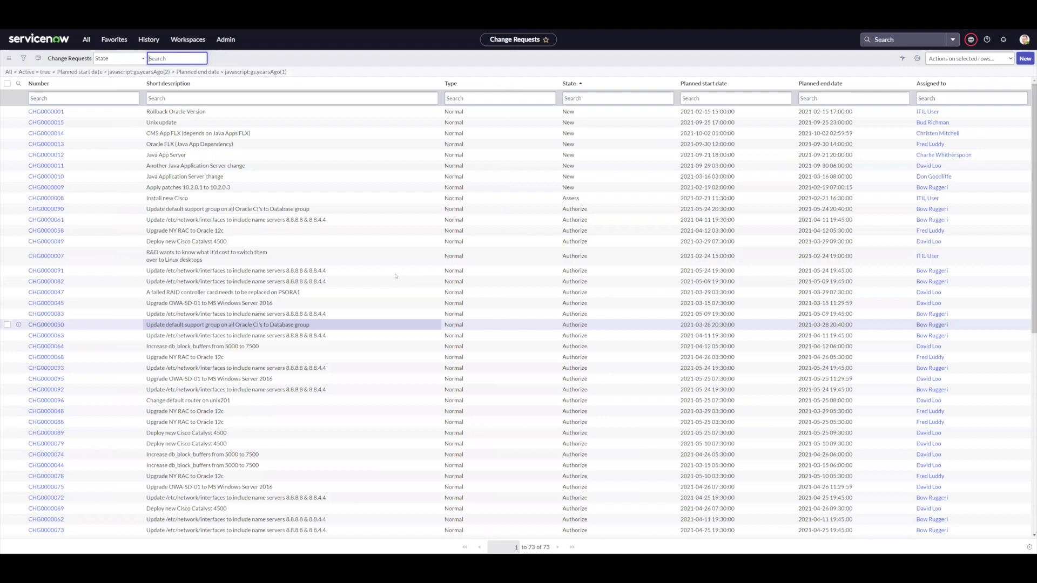
- Scroll through the 73 results and reopen the filter condition builder
scroll(291, 324, "down", 7)
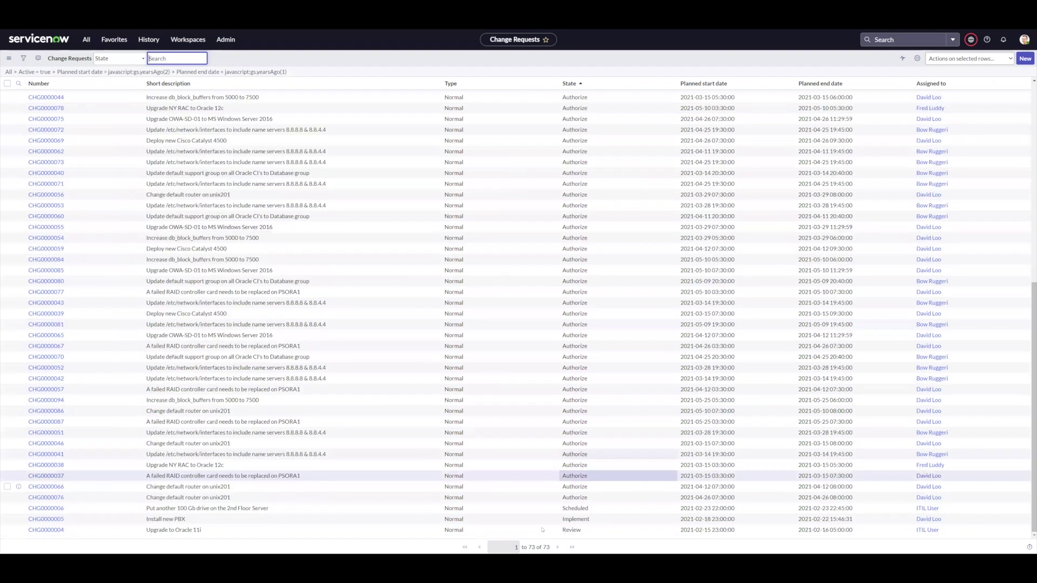
scroll(767, 115, "up", 7)
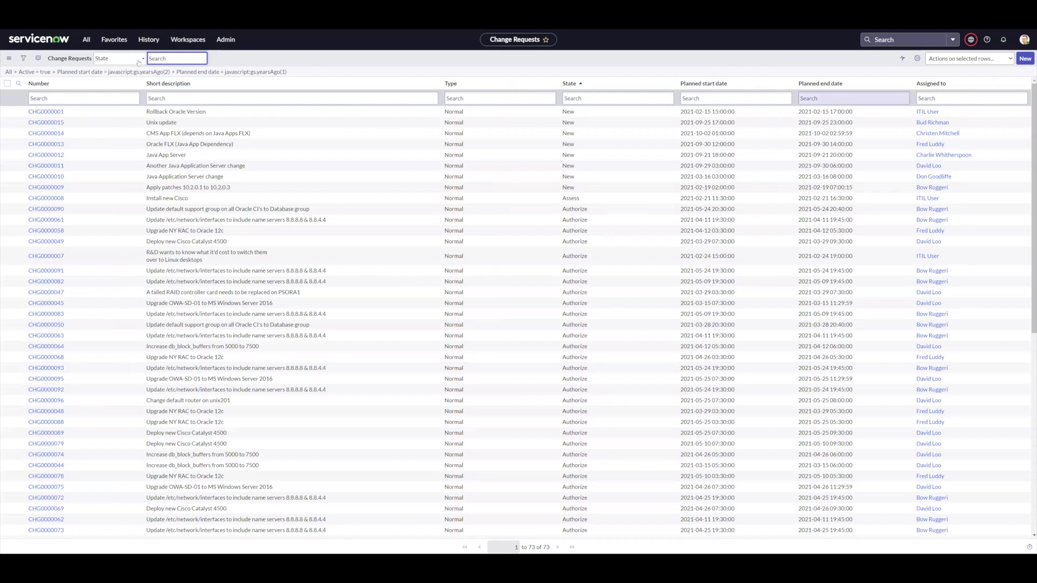
left_click(24, 58)
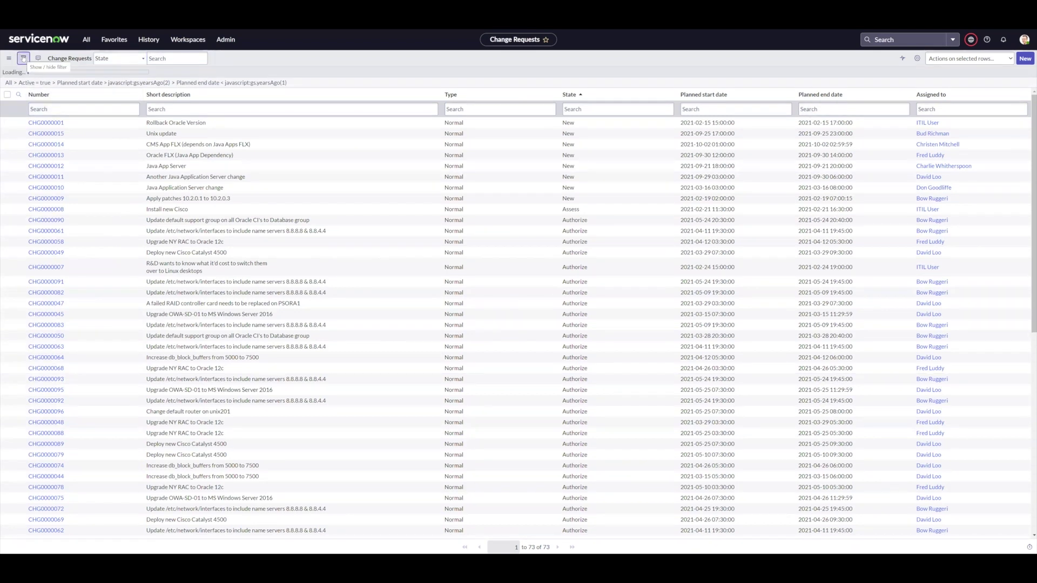